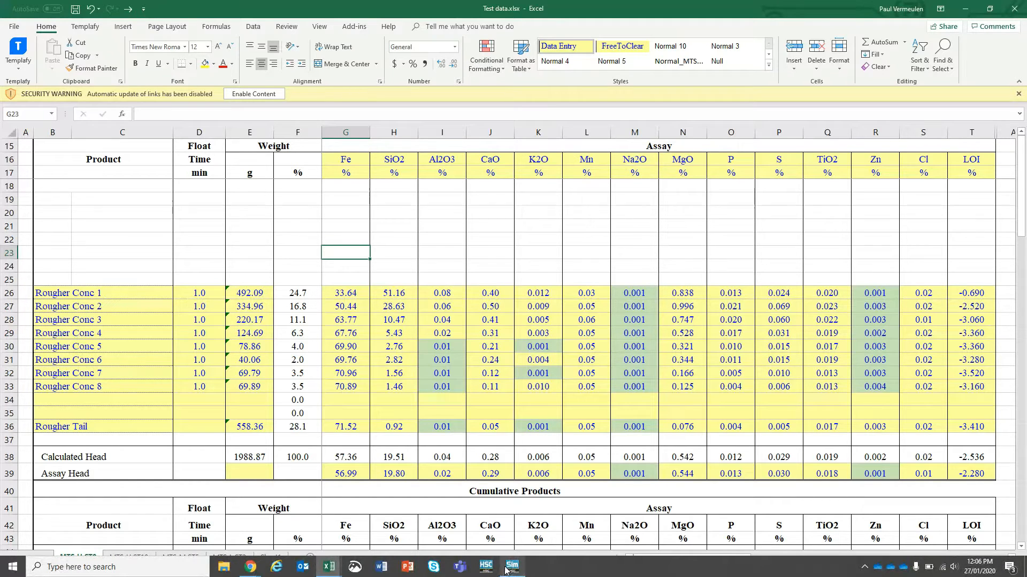
# Switch from the Excel rougher test data to the HSC Sim flowsheet
pyautogui.click(510, 568)
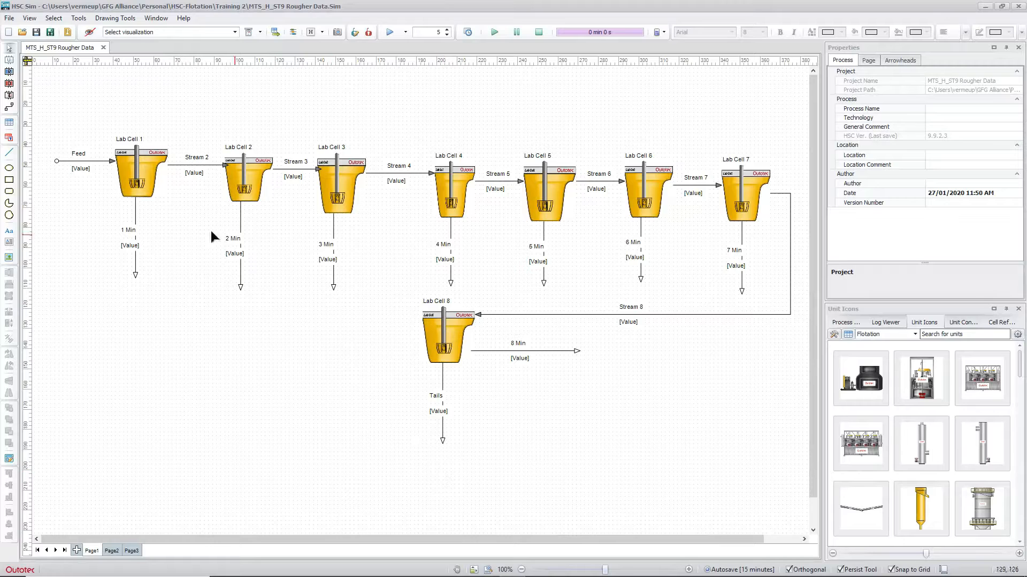
# Show the Flotation unit icons and select the Lab Cell icon
pyautogui.click(915, 335)
pyautogui.click(881, 402)
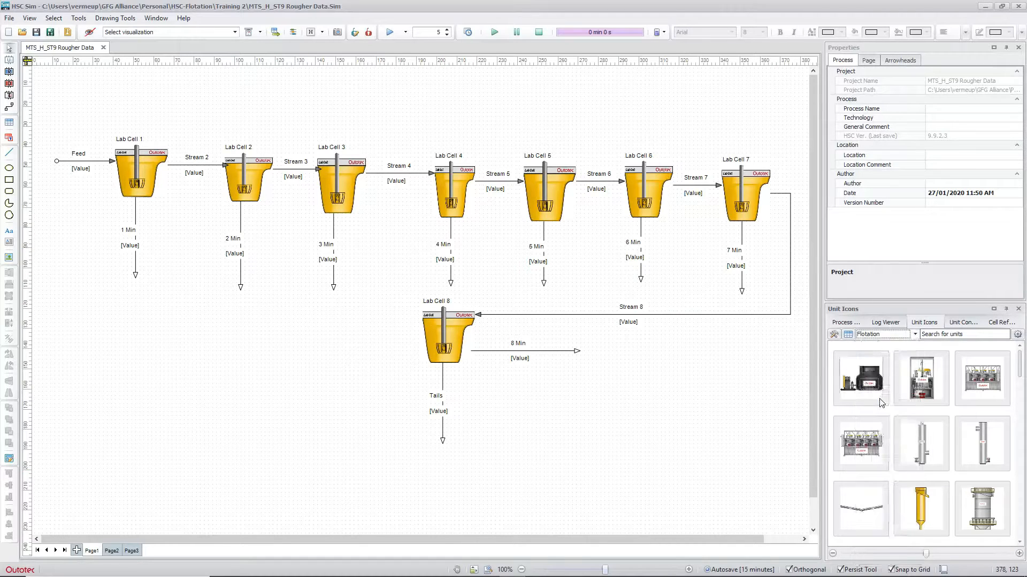
pyautogui.scroll(-2, 1022, 371)
pyautogui.scroll(-2, 1021, 371)
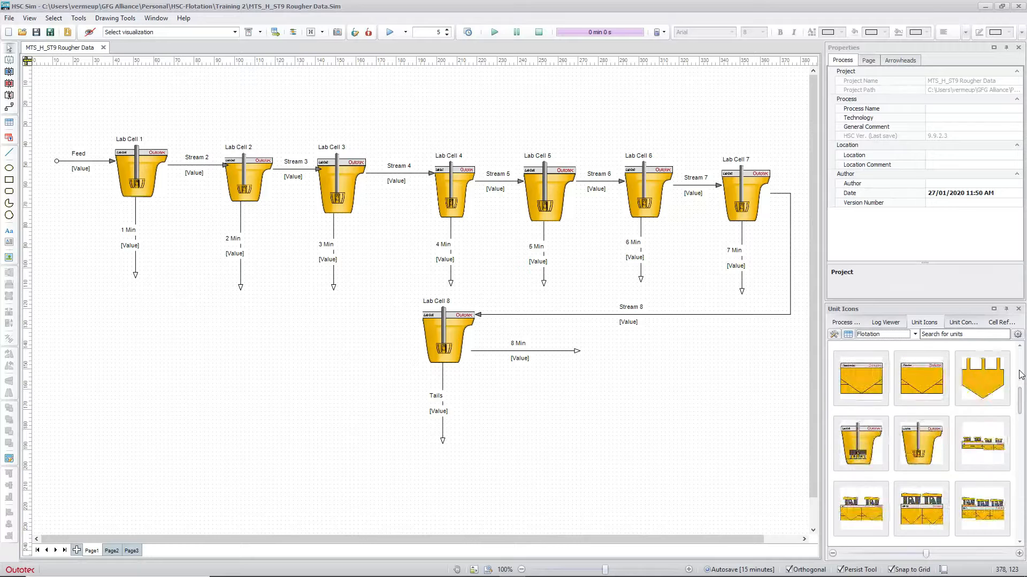
pyautogui.click(927, 451)
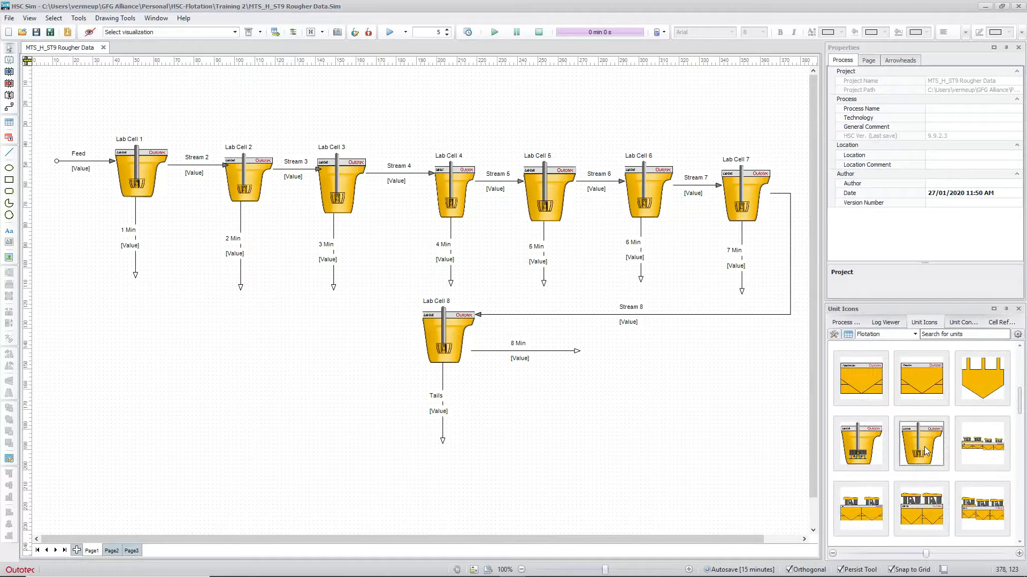
pyautogui.click(916, 446)
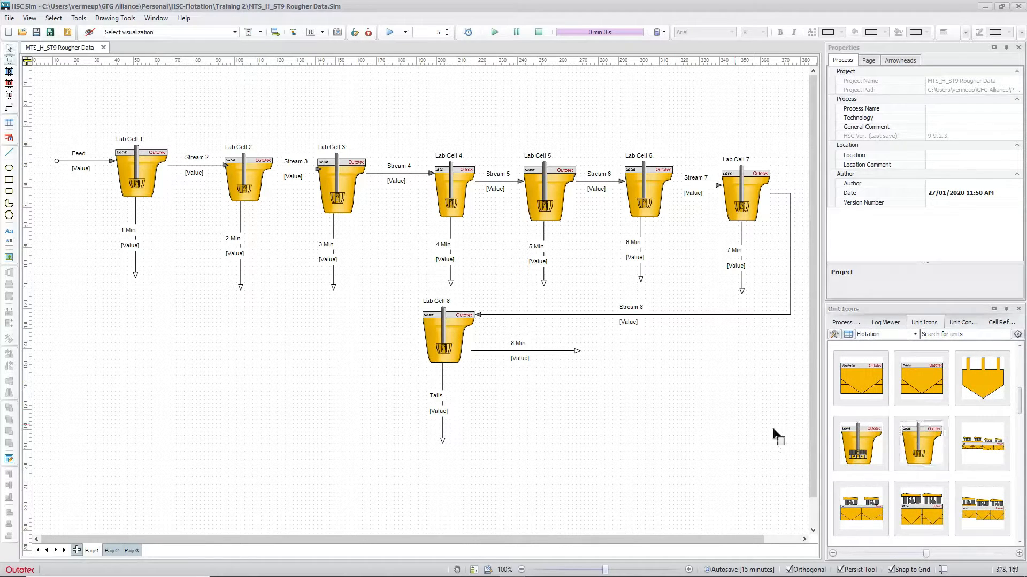
pyautogui.moveTo(916, 440); pyautogui.dragTo(605, 429)
pyautogui.click(697, 460)
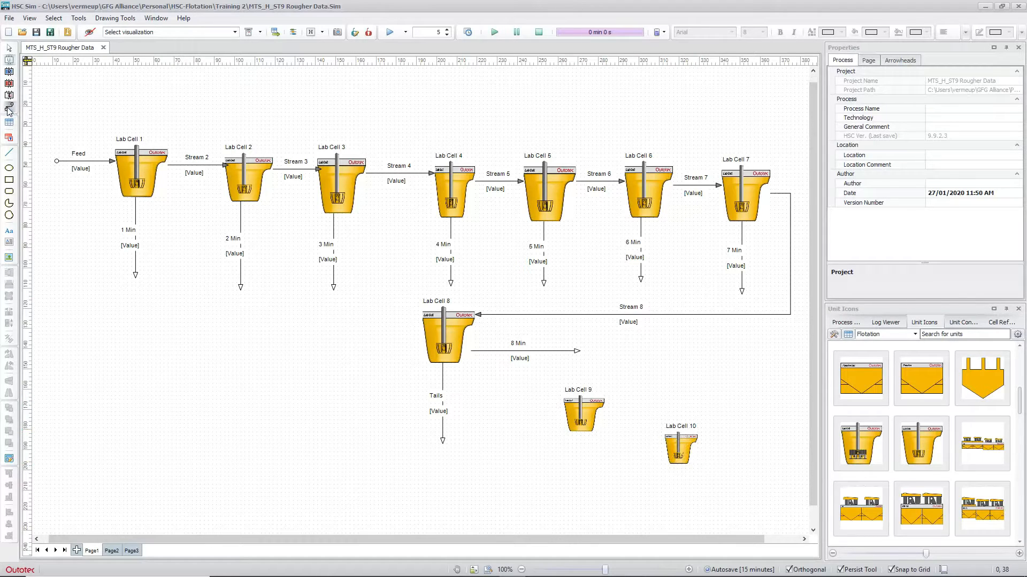
pyautogui.moveTo(523, 407); pyautogui.dragTo(568, 412)
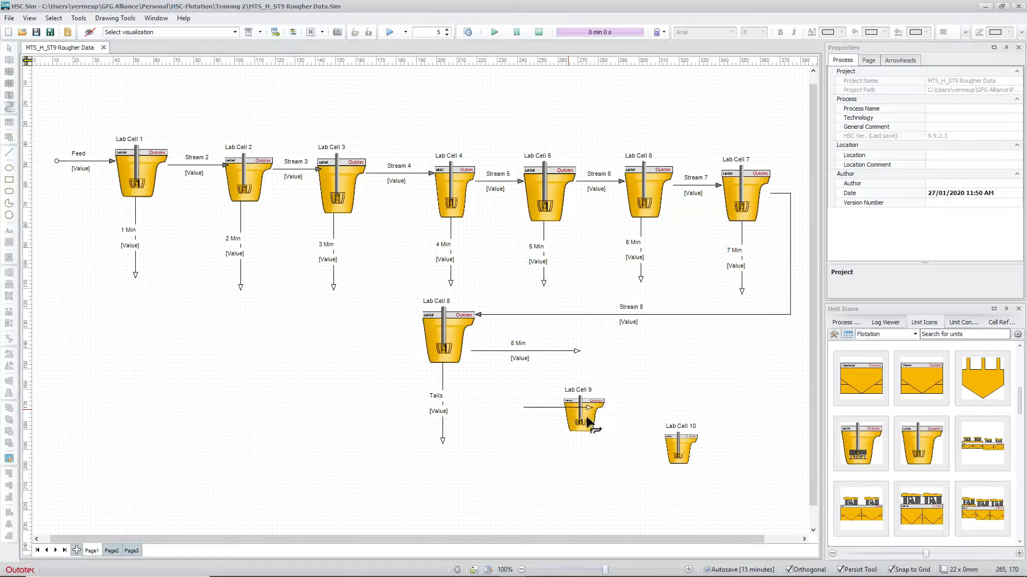
pyautogui.click(564, 410)
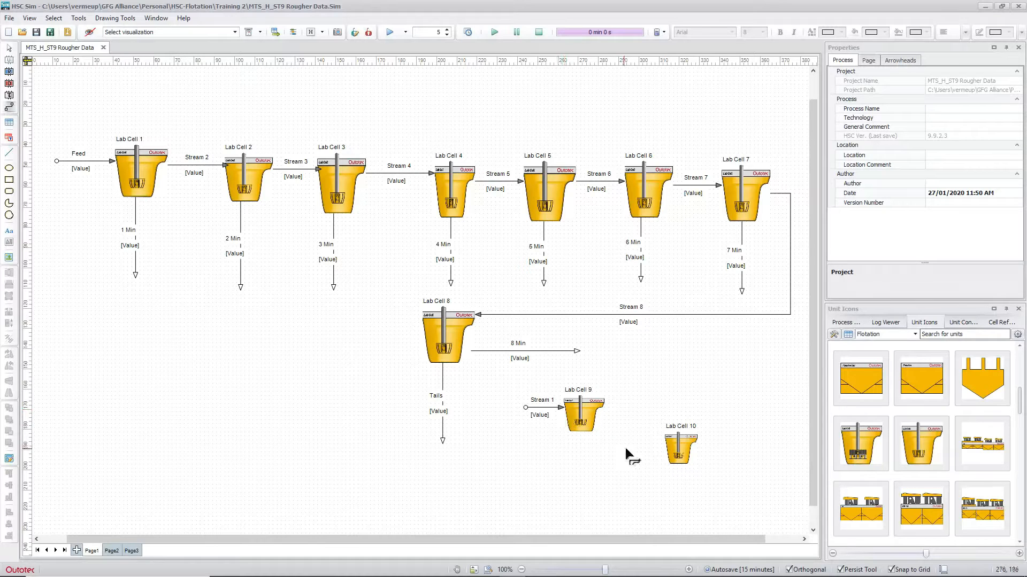
pyautogui.click(605, 428)
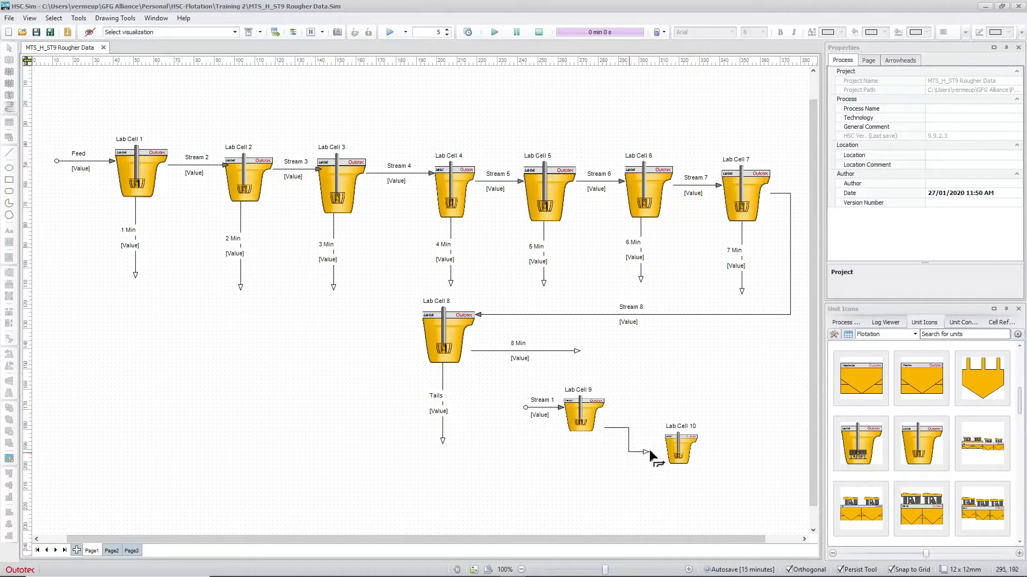
pyautogui.click(665, 451)
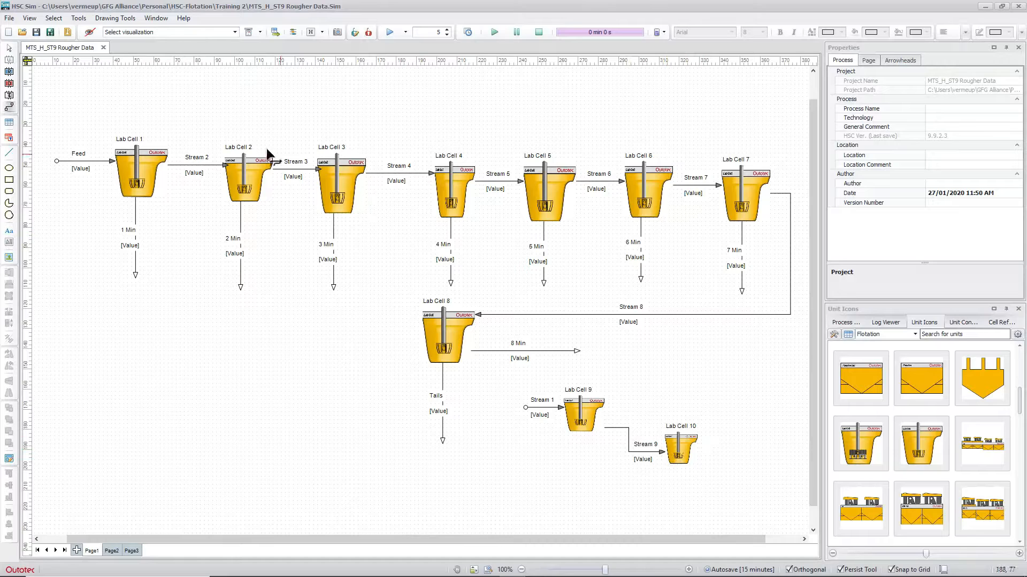
pyautogui.click(10, 49)
pyautogui.moveTo(729, 375); pyautogui.dragTo(500, 489)
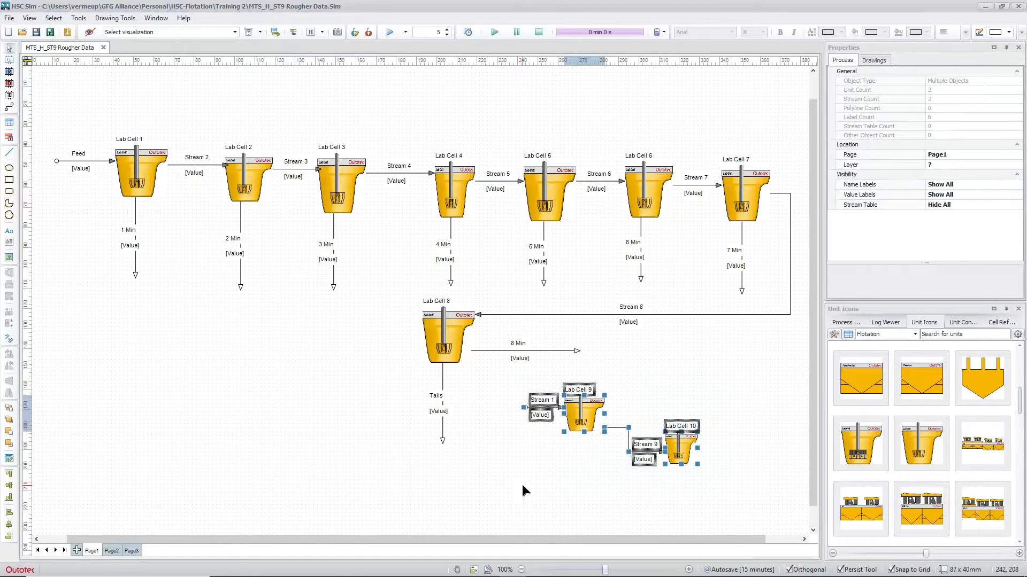
pyautogui.press('Delete')
pyautogui.click(505, 310)
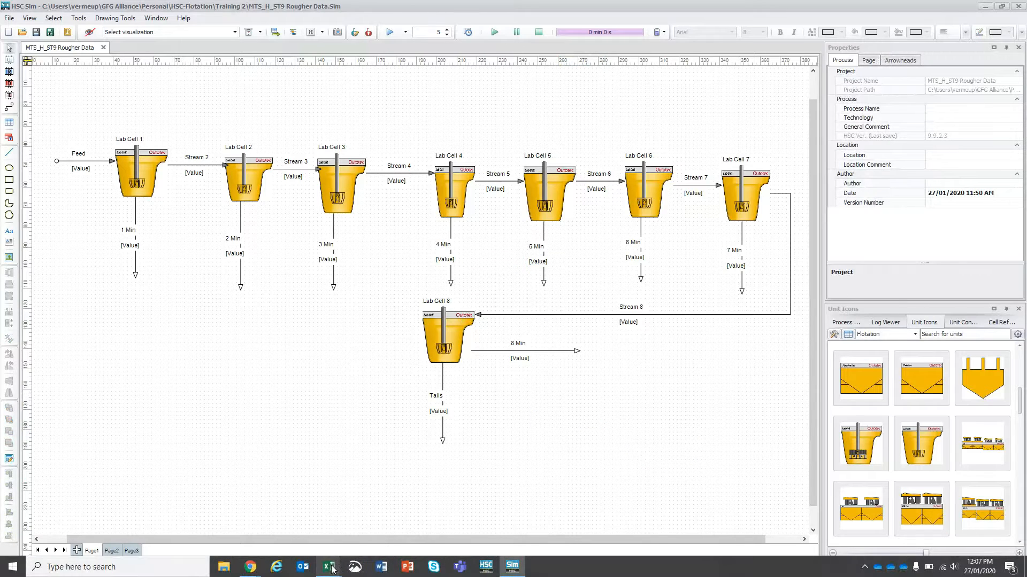
pyautogui.moveTo(329, 567)
pyautogui.click(369, 527)
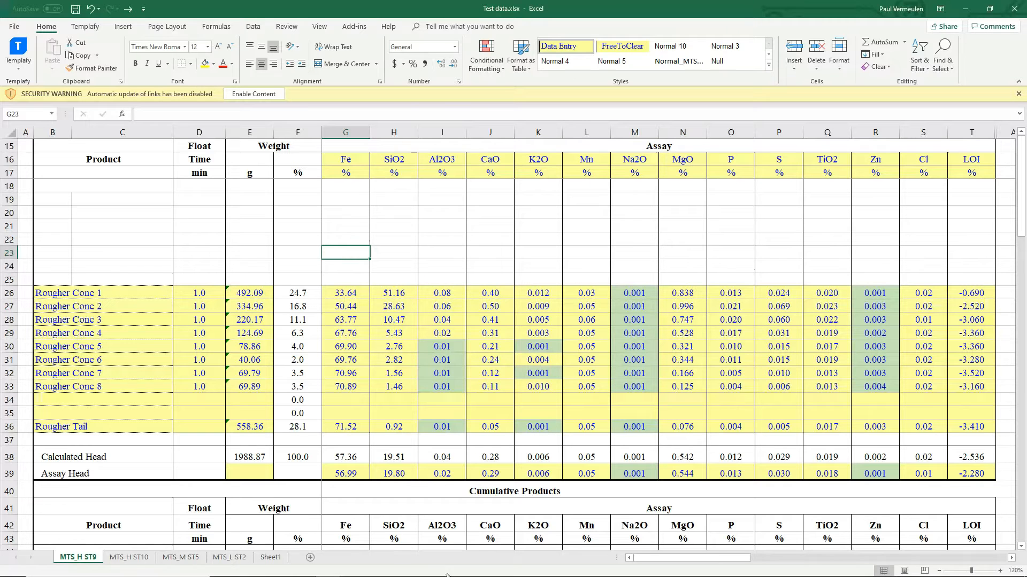
pyautogui.moveTo(460, 576)
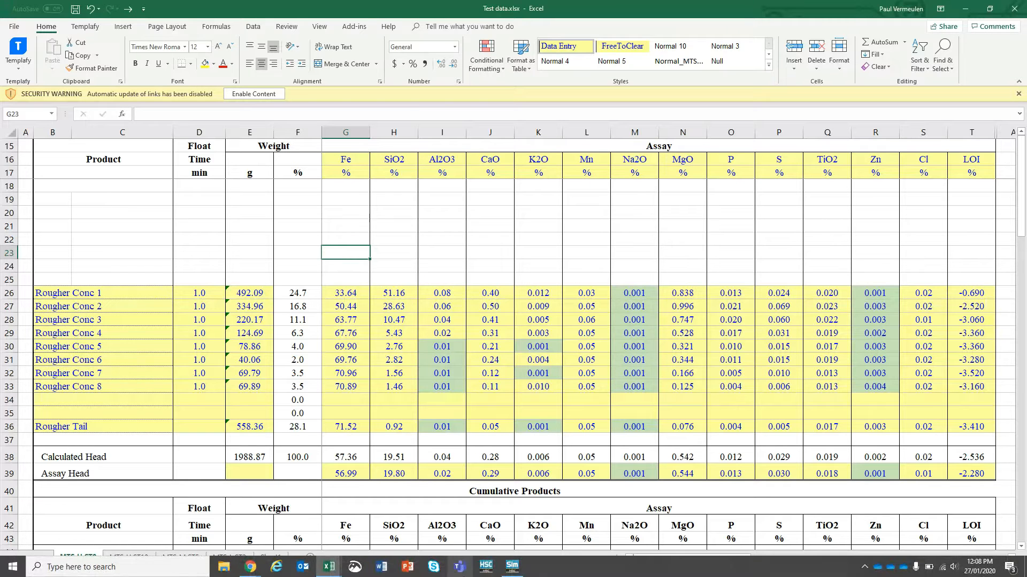
pyautogui.click(512, 565)
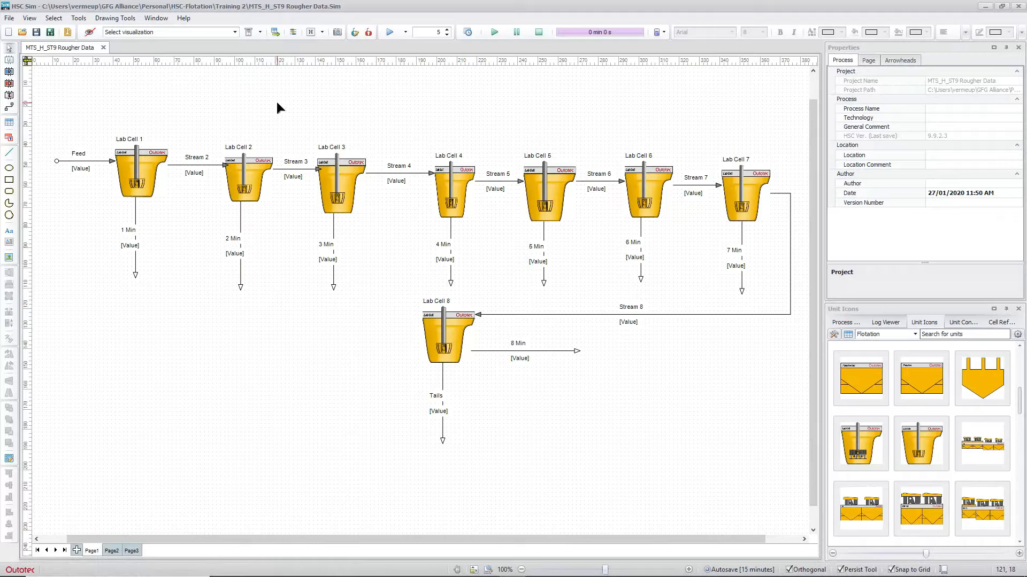
pyautogui.doubleClick(79, 154)
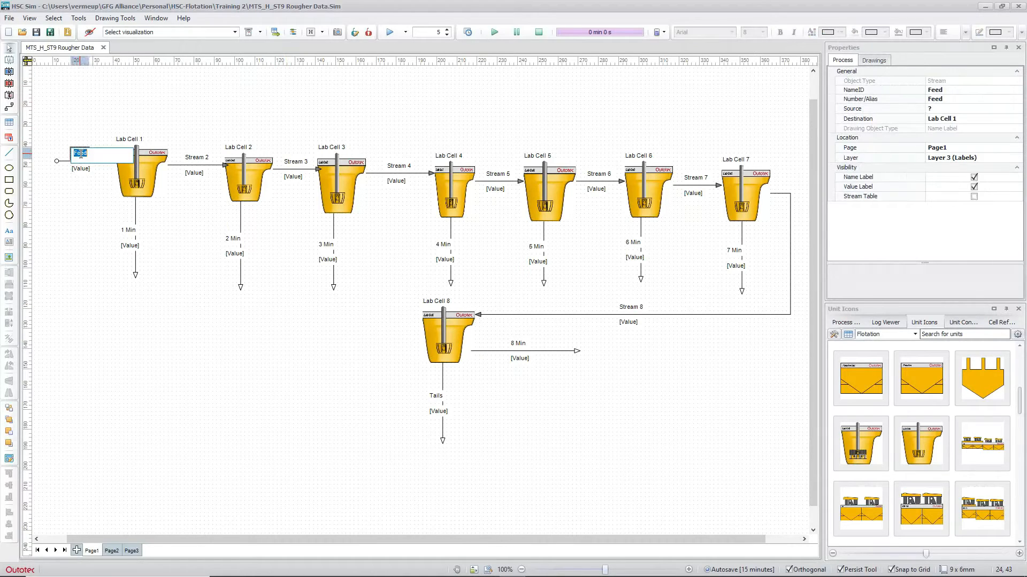
pyautogui.click(105, 114)
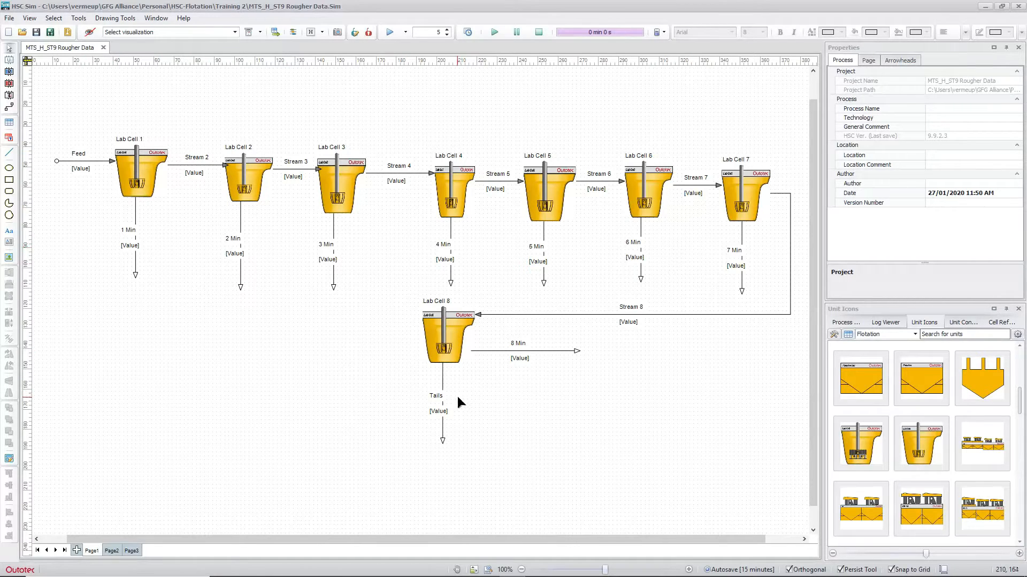
# Toggle the stream connectivity colouring on and off, then open the Tools menu
pyautogui.click(293, 33)
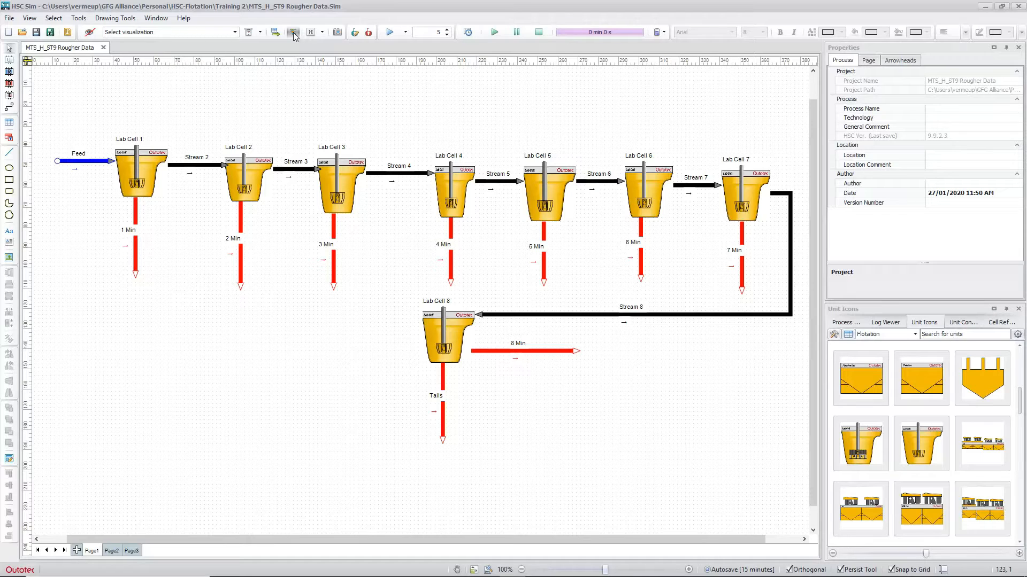
pyautogui.click(294, 33)
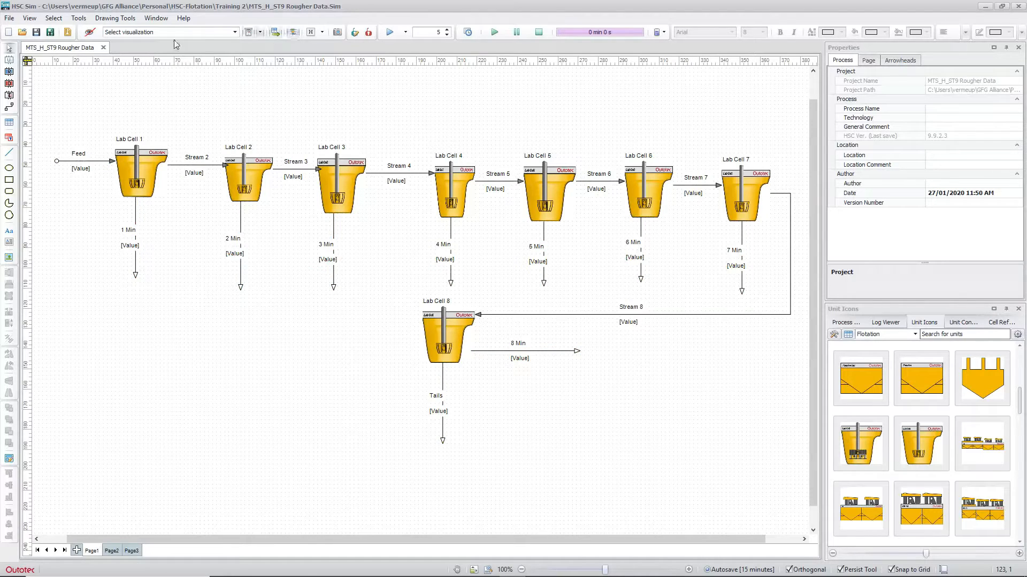
pyautogui.click(79, 18)
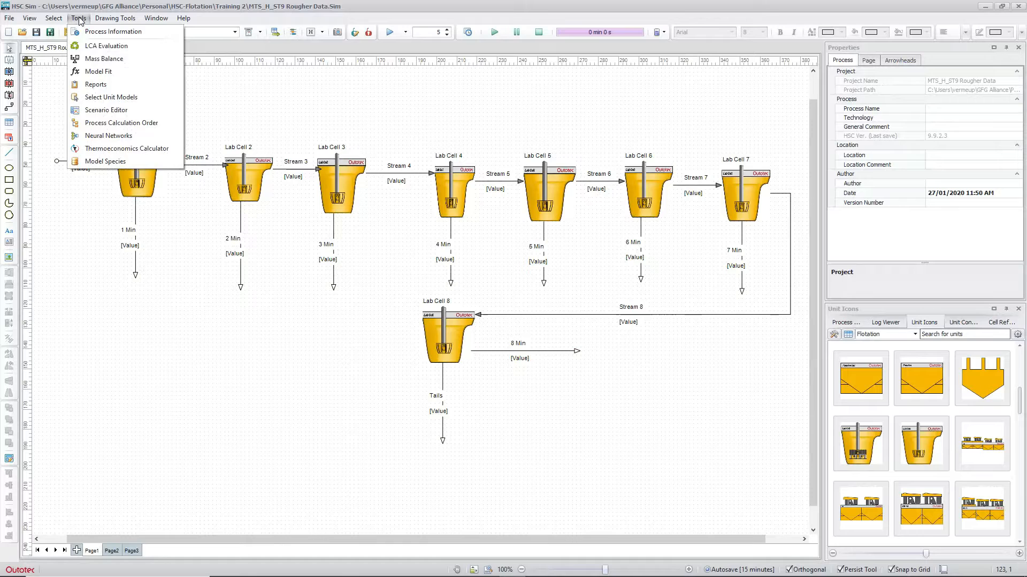
# Launch Mass Balance, toggle Lab Cell 8 off and on, and list the 17 streams
pyautogui.click(106, 59)
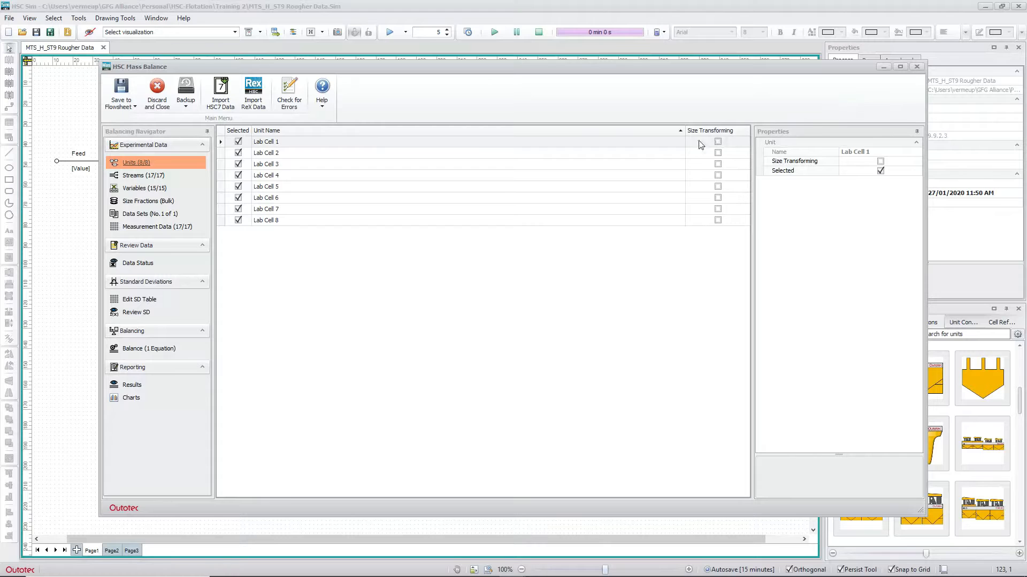
pyautogui.click(238, 220)
pyautogui.click(238, 220)
pyautogui.click(131, 181)
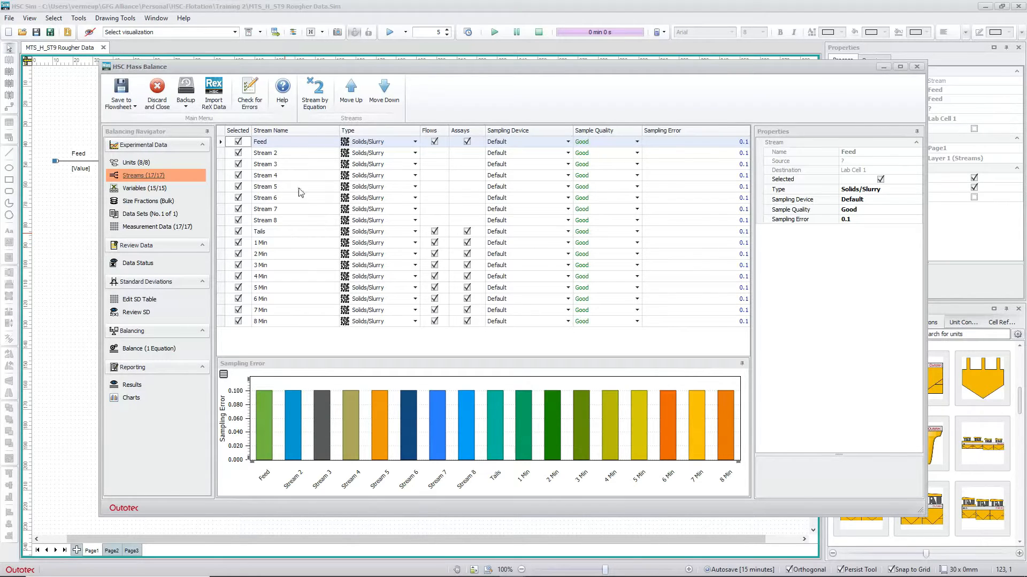
# Set Stream 2's sample quality to Moderate and Stream 3's to Bad
pyautogui.click(415, 154)
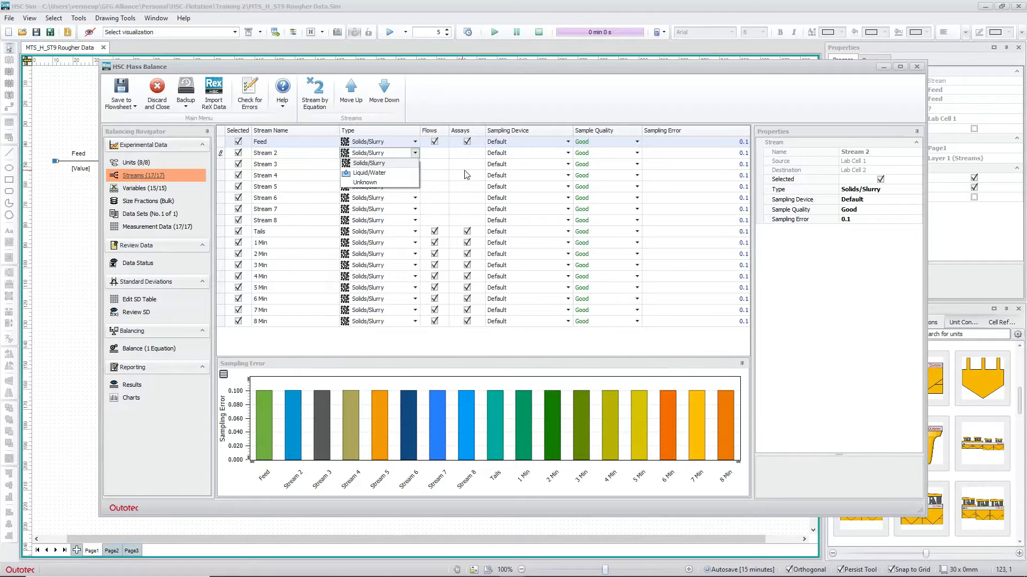
pyautogui.click(637, 153)
pyautogui.click(615, 171)
pyautogui.click(637, 165)
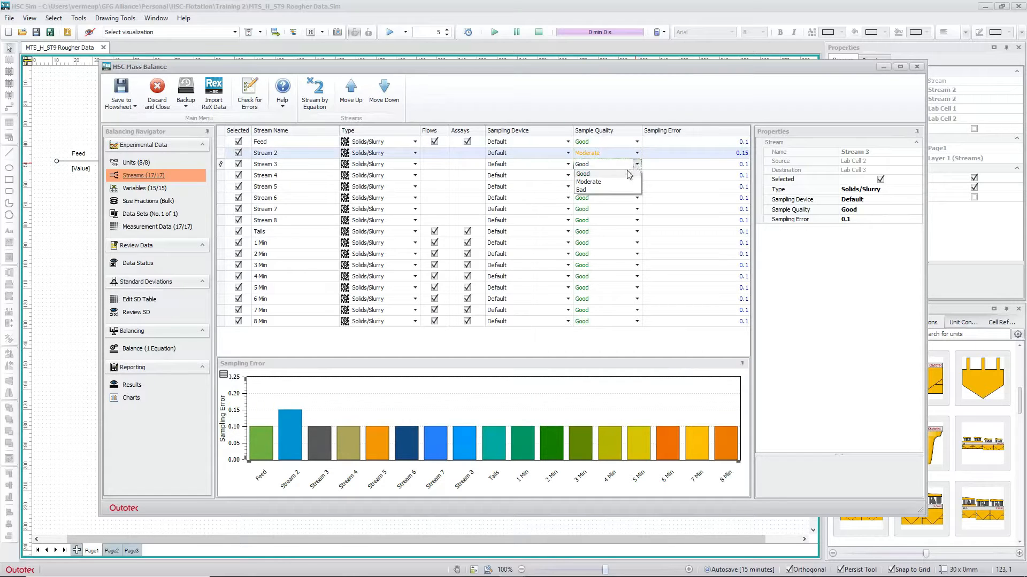
pyautogui.click(594, 192)
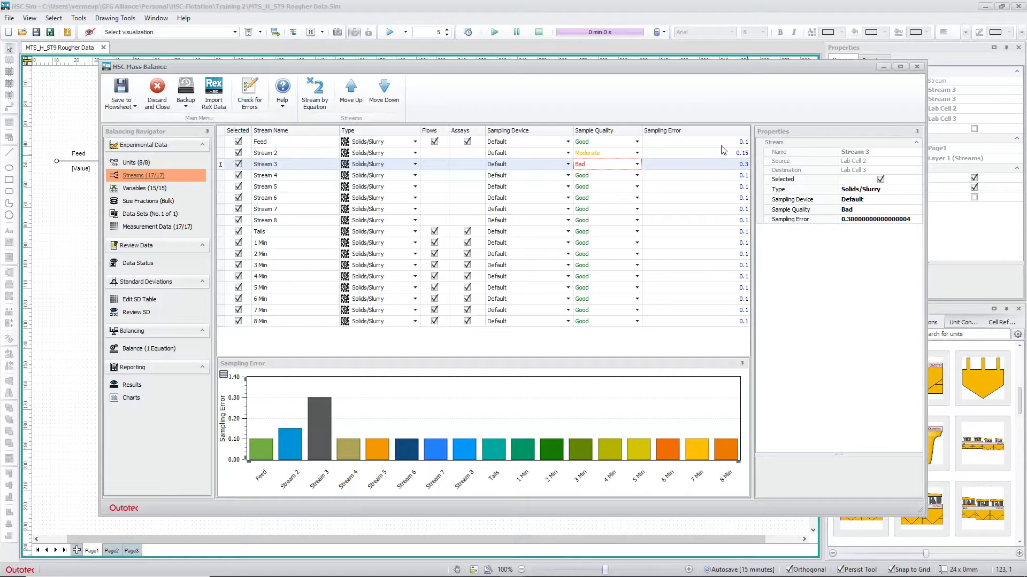
# Reset Streams 2 and 3 to Good sample quality and show the variables list
pyautogui.click(637, 153)
pyautogui.click(607, 163)
pyautogui.click(637, 165)
pyautogui.click(613, 176)
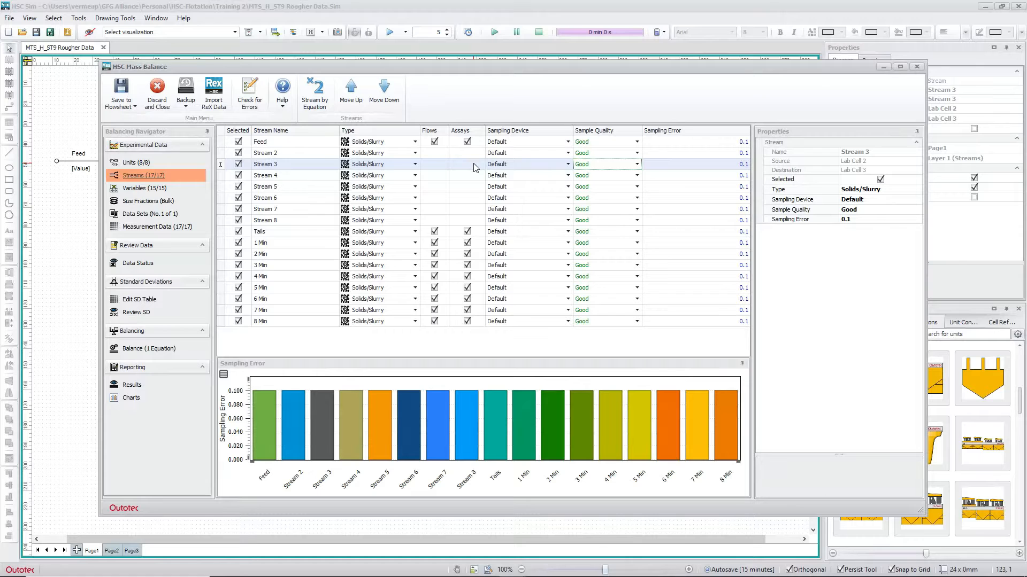
pyautogui.click(139, 188)
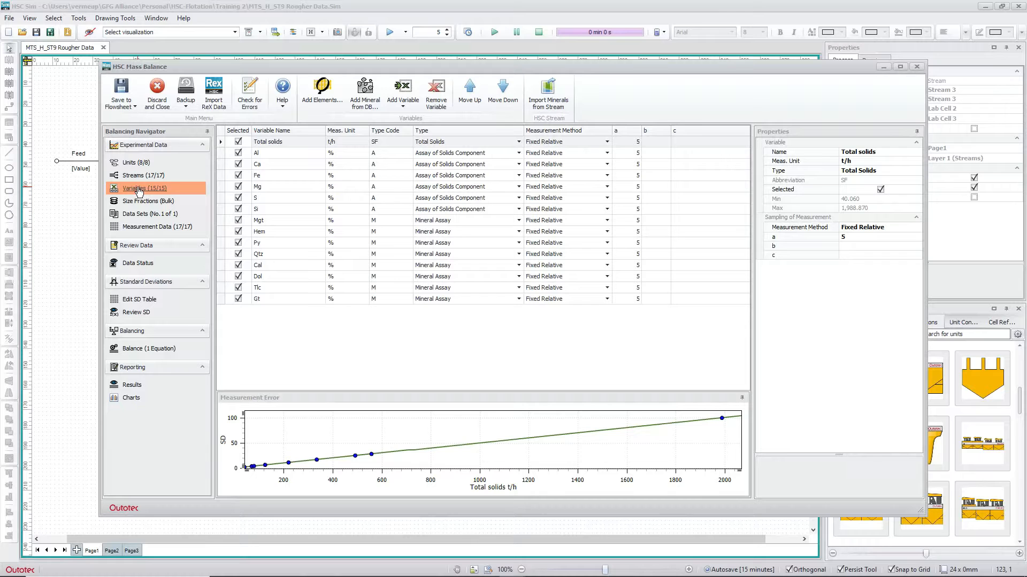
# Remove the 14 assay variables Al through Gt, keeping only Total solids
pyautogui.click(296, 155)
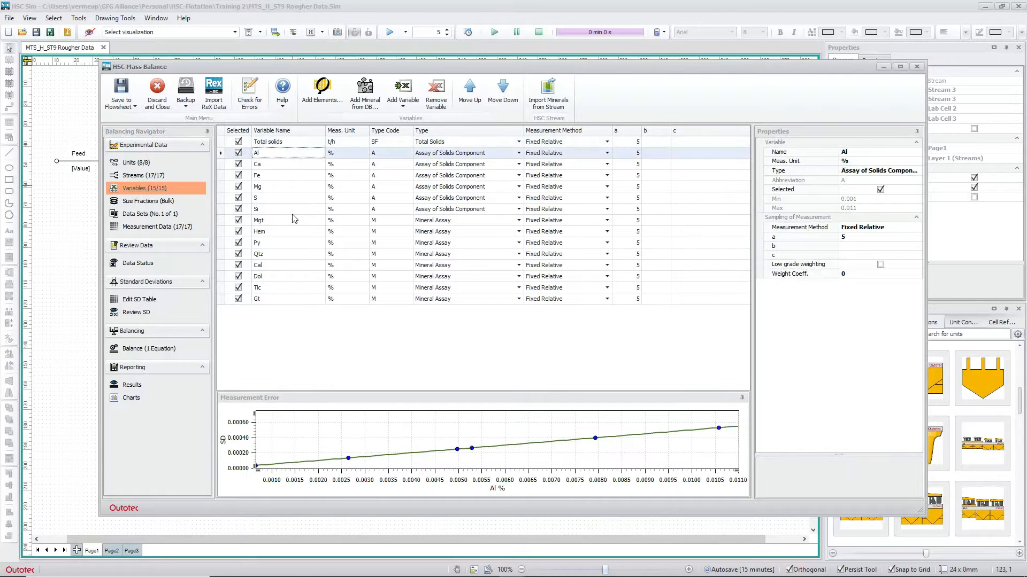
pyautogui.keyDown('shift'); pyautogui.click(295, 300); pyautogui.keyUp('shift')
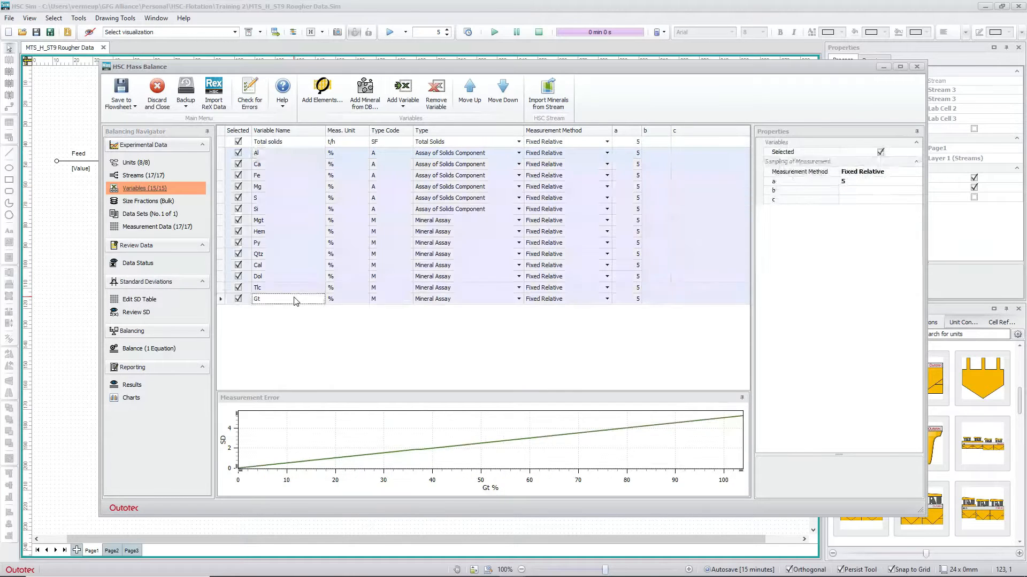
pyautogui.click(432, 104)
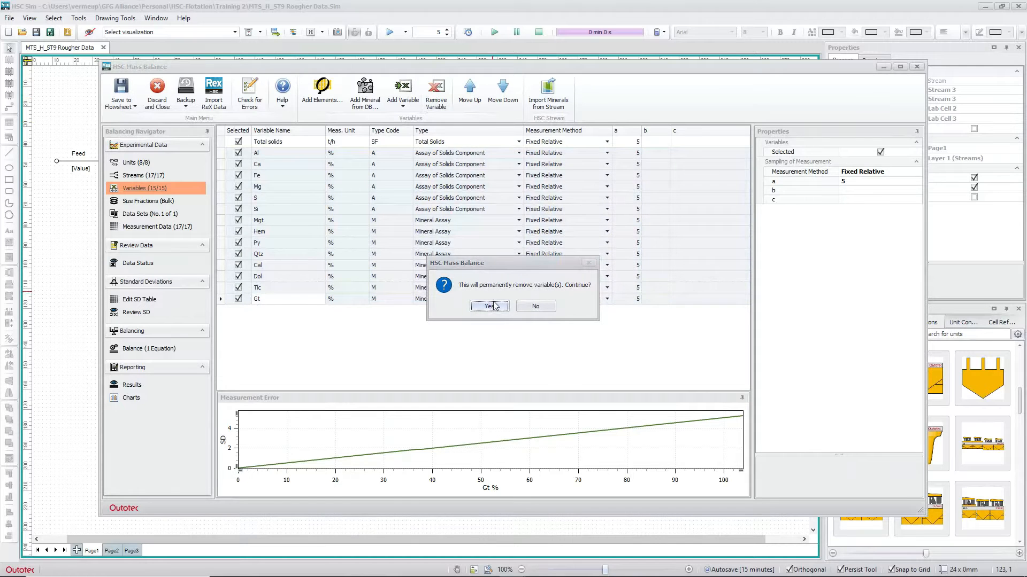
pyautogui.click(489, 306)
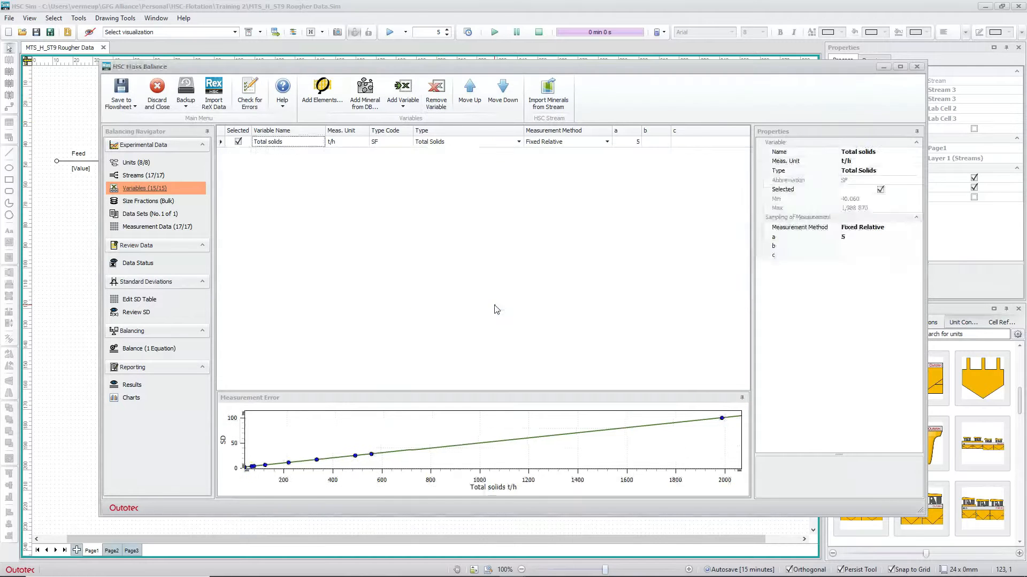
pyautogui.click(140, 176)
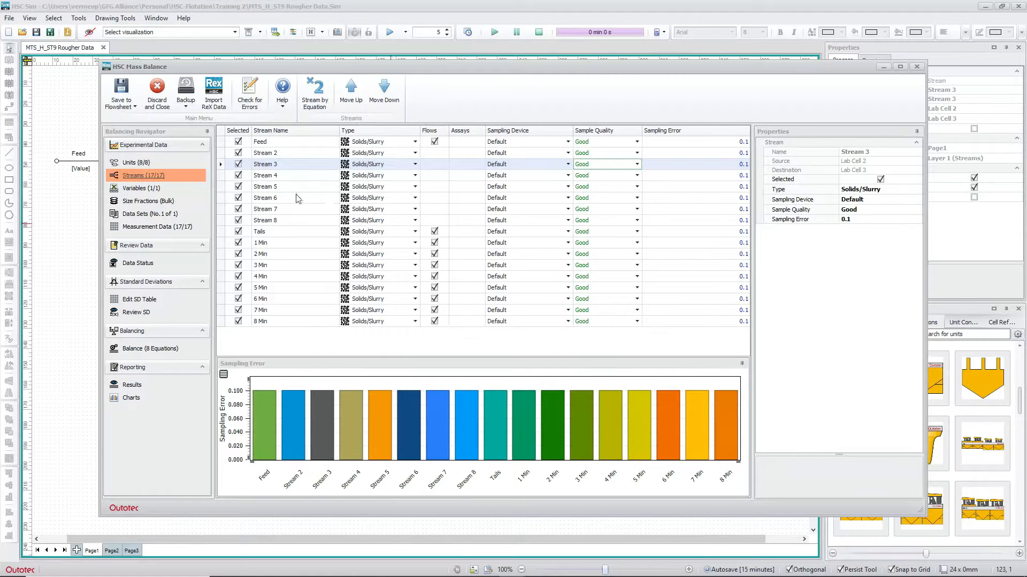
# Add Fe and Si as assay-of-solids variables
pyautogui.click(142, 189)
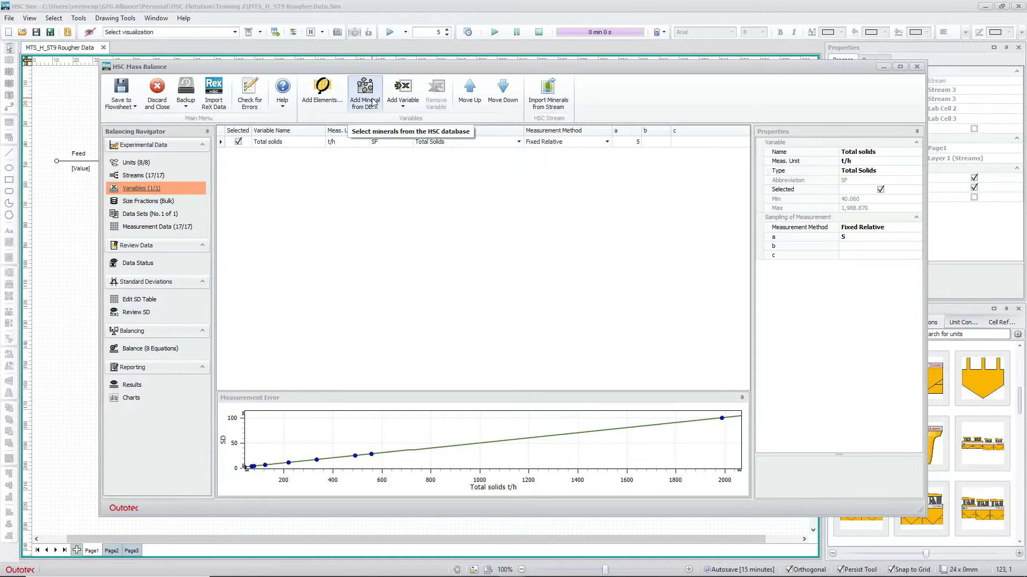
pyautogui.click(405, 107)
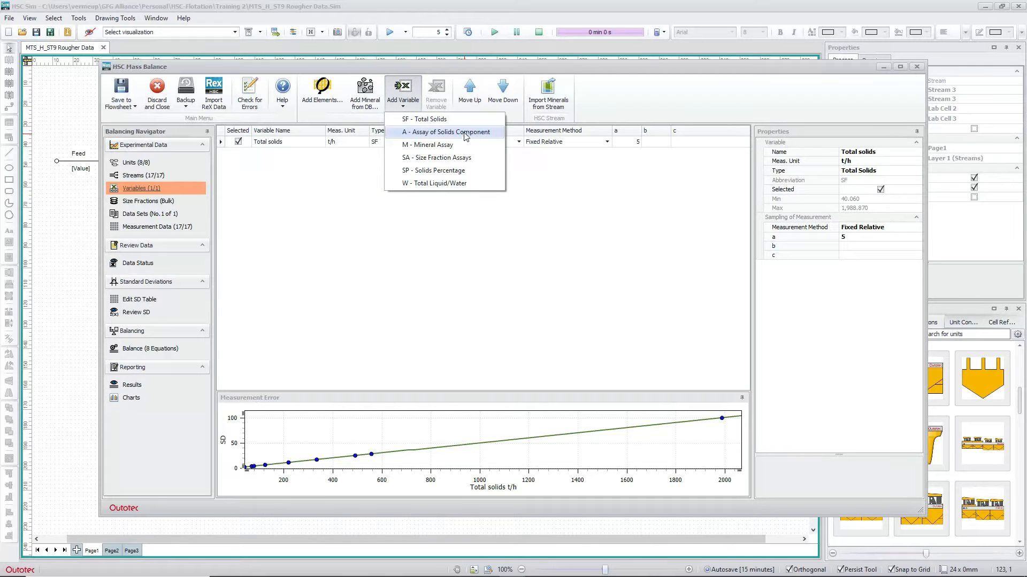
pyautogui.click(466, 133)
pyautogui.click(297, 152)
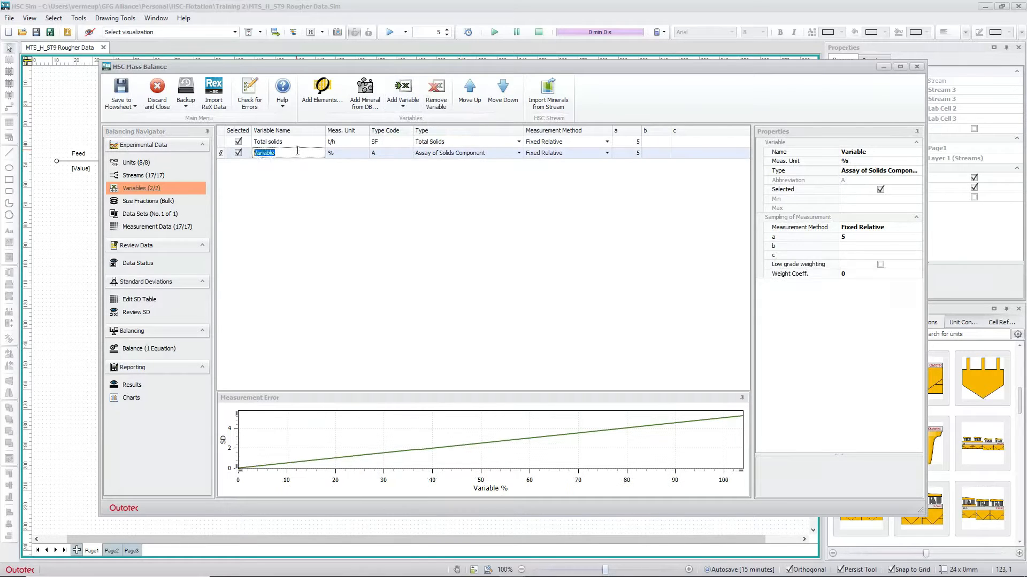
pyautogui.write('Fe')
pyautogui.press('Return')
pyautogui.write('Si')
pyautogui.press('Return')
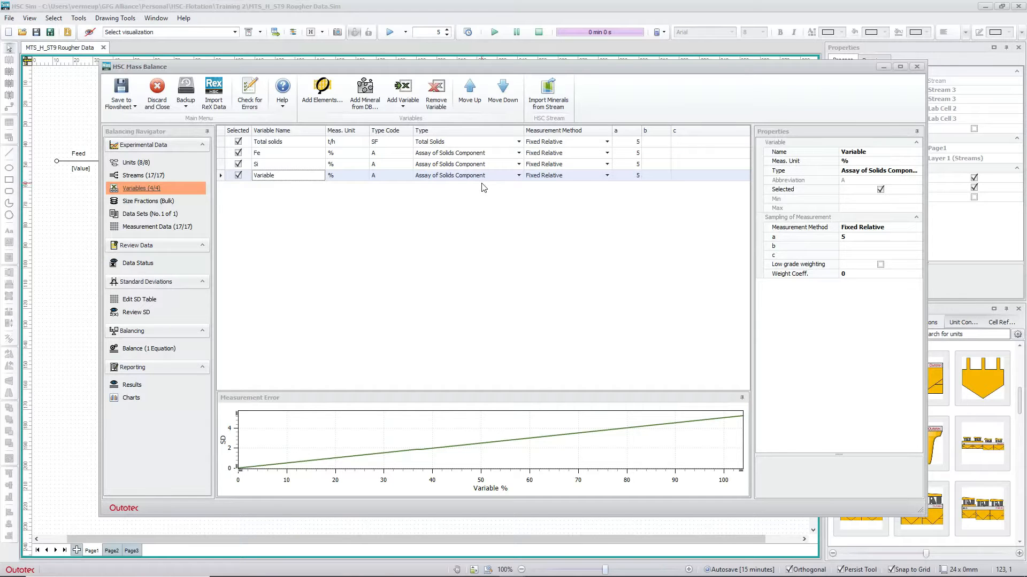
# Change the fourth variable to Mineral Assay and name it Hematite
pyautogui.click(518, 176)
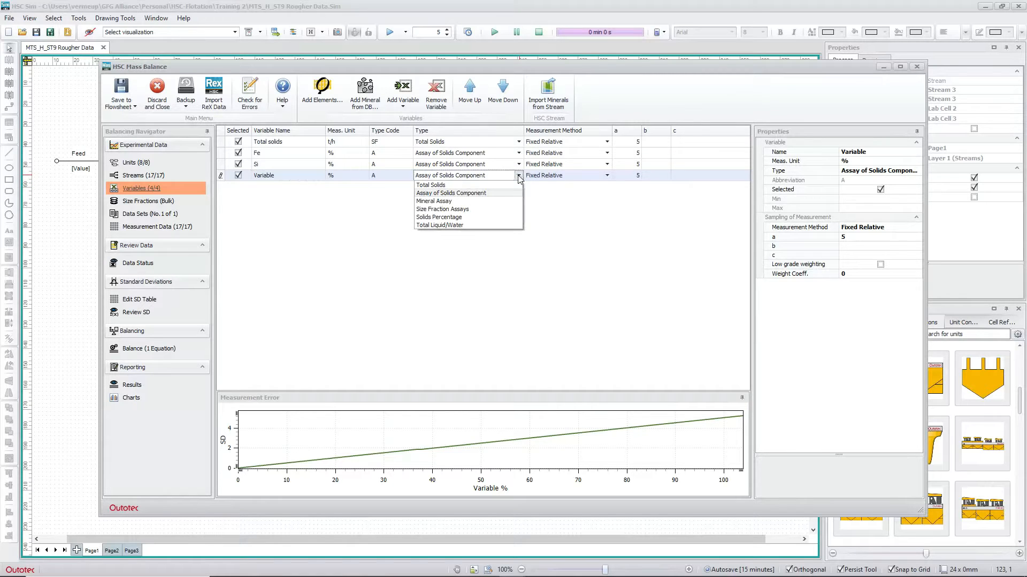
pyautogui.click(464, 201)
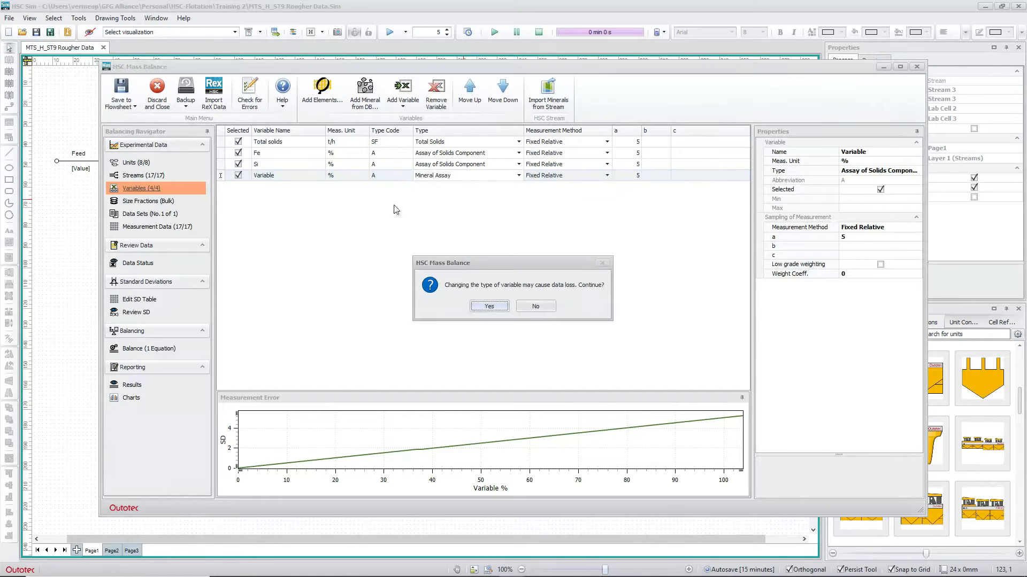
pyautogui.click(489, 307)
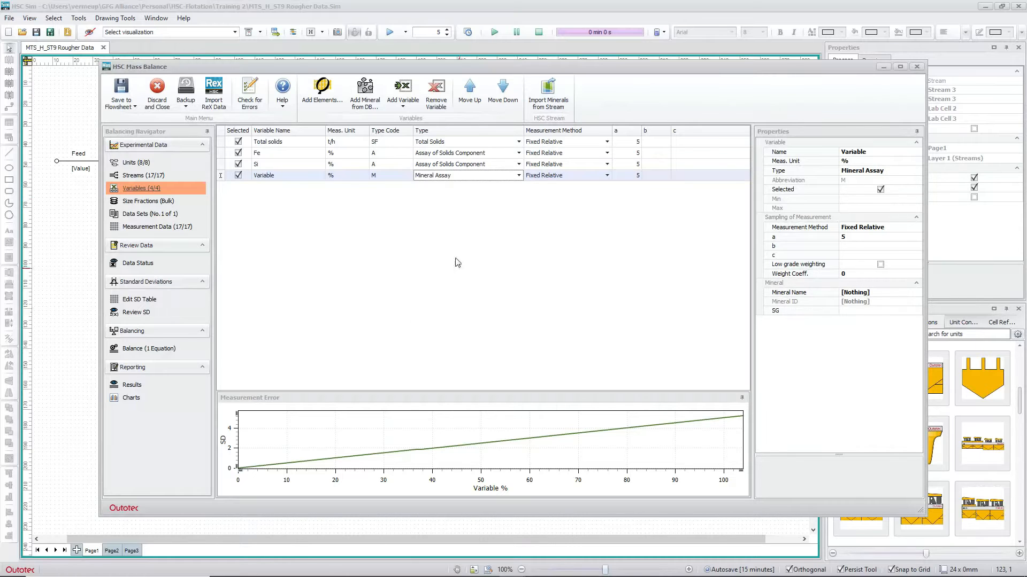
pyautogui.click(298, 176)
pyautogui.doubleClick(284, 178)
pyautogui.write('Hema')
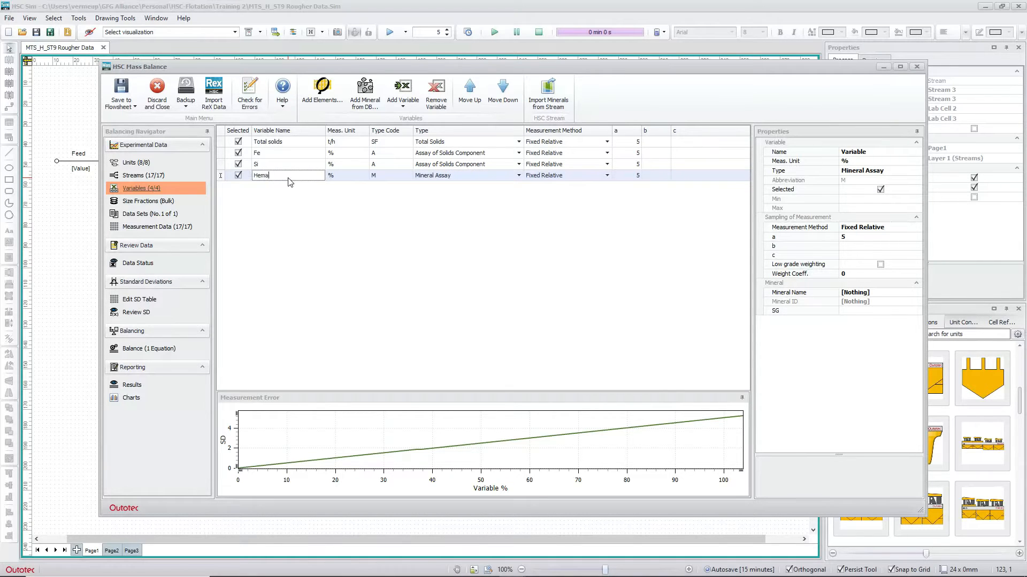
pyautogui.write('tite')
pyautogui.press('Return')
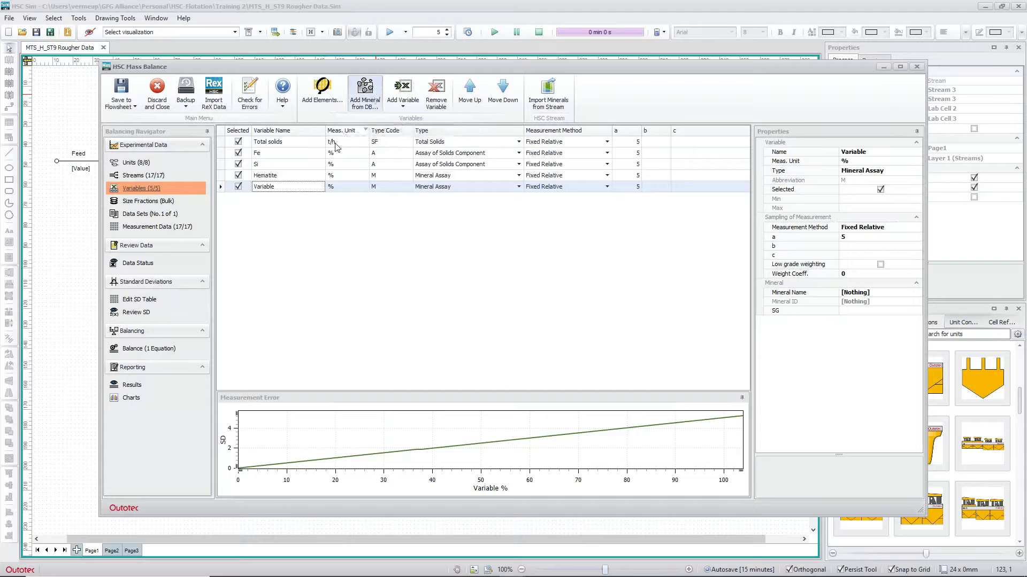
# Remove the four trial variables Fe, Si, Hematite and Variable
pyautogui.click(299, 158)
pyautogui.keyDown('shift'); pyautogui.click(300, 191); pyautogui.keyUp('shift')
pyautogui.click(430, 107)
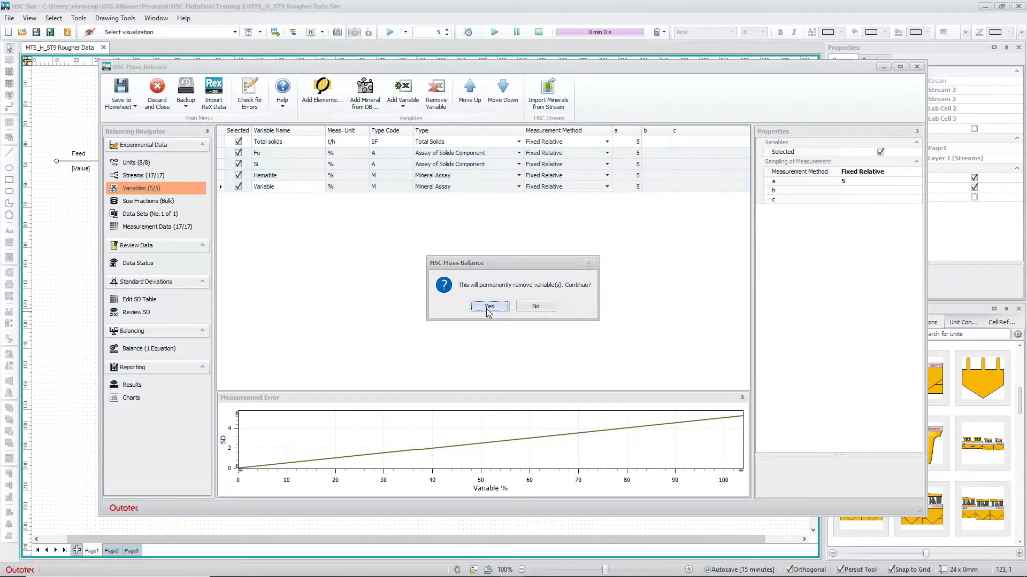
pyautogui.click(489, 307)
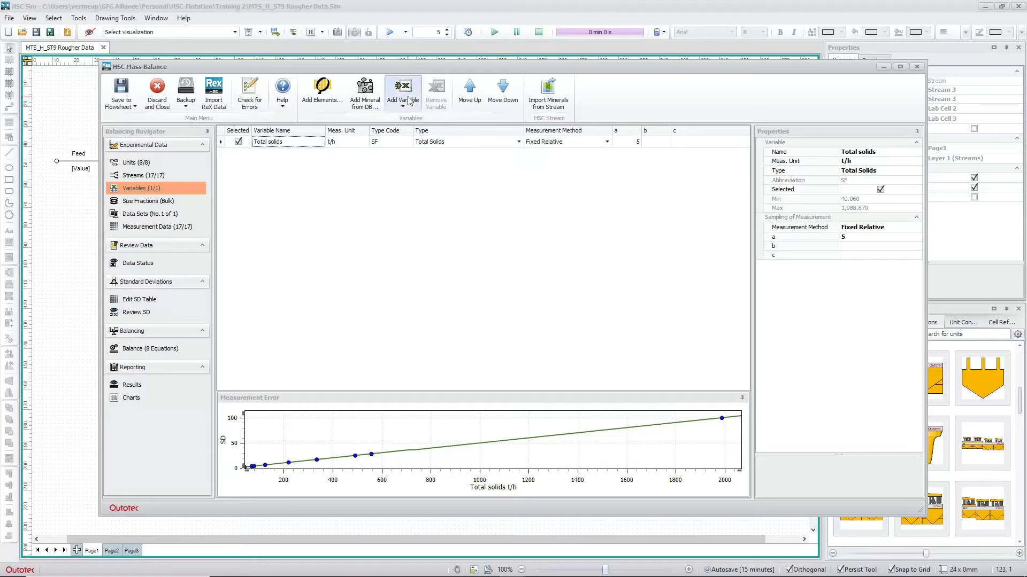
# Add Mg, Ca, Fe, Si, Al and S from the periodic table as element assays
pyautogui.click(320, 89)
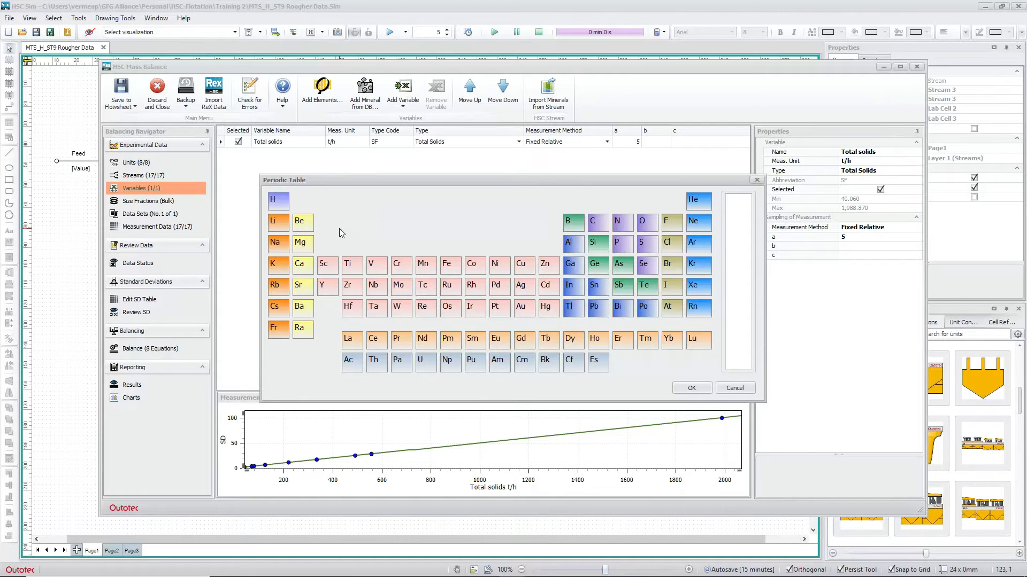
pyautogui.click(305, 246)
pyautogui.click(303, 267)
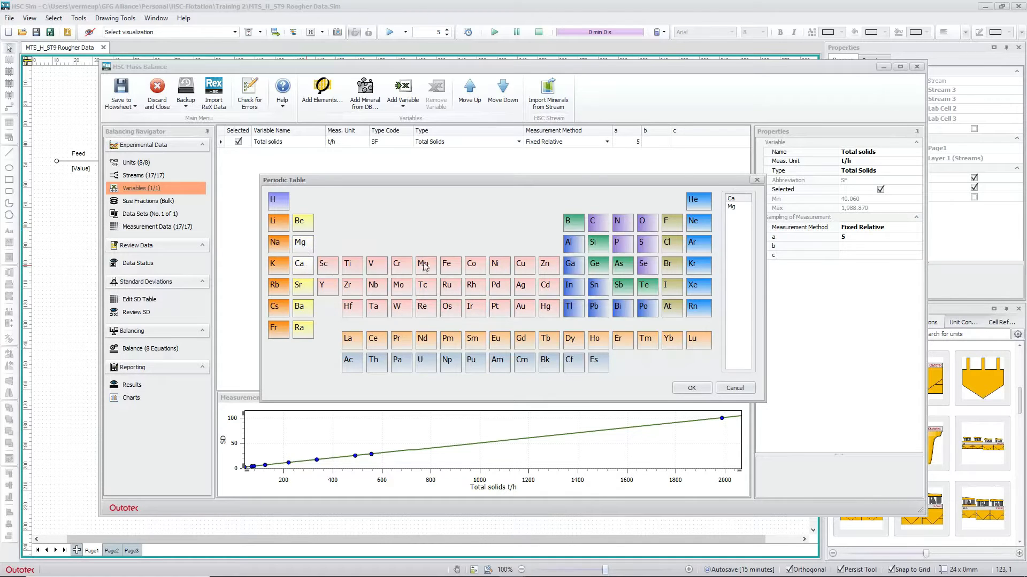
pyautogui.click(450, 267)
pyautogui.click(597, 243)
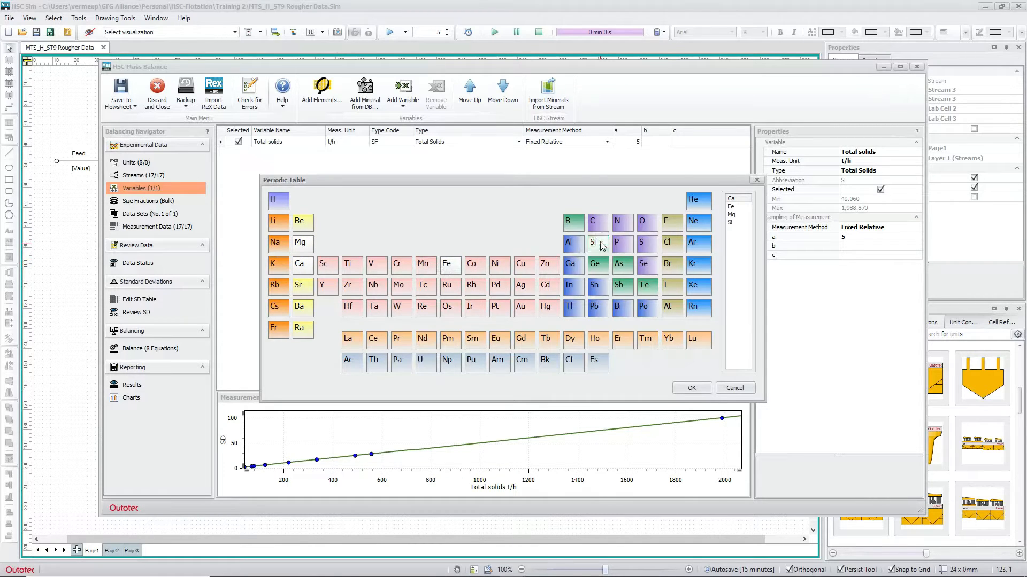
pyautogui.click(572, 245)
pyautogui.click(643, 245)
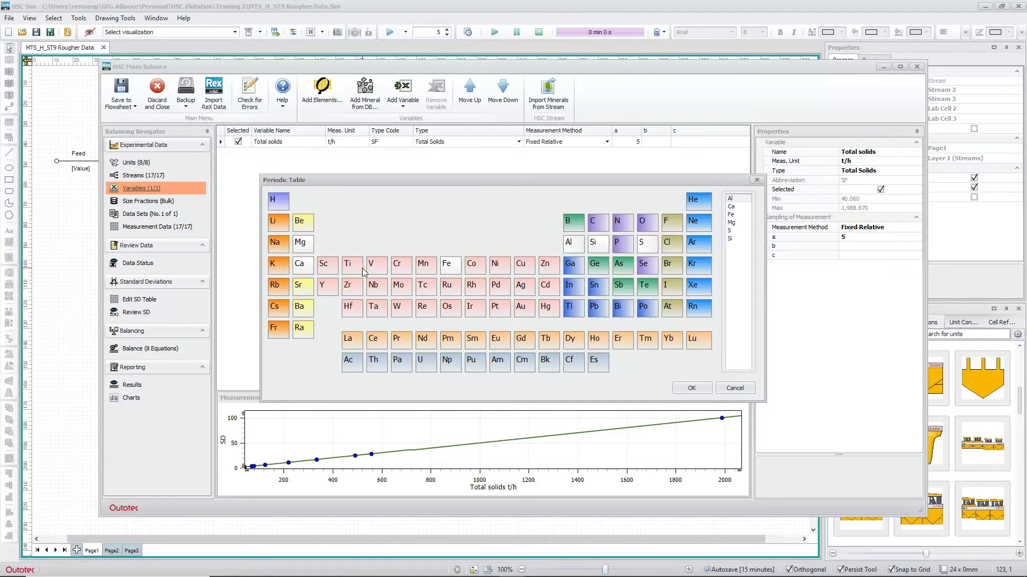
pyautogui.click(690, 388)
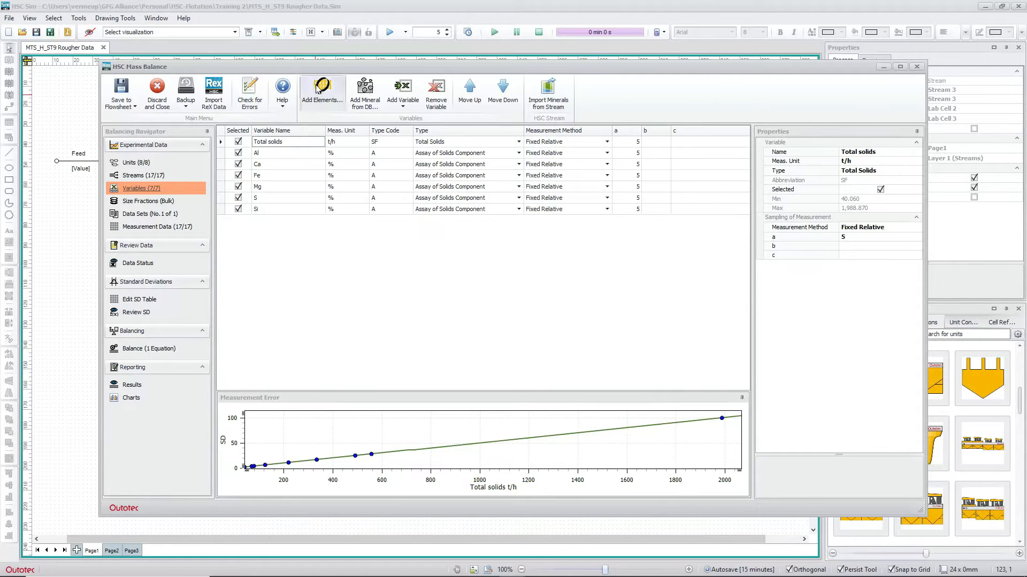
pyautogui.click(367, 101)
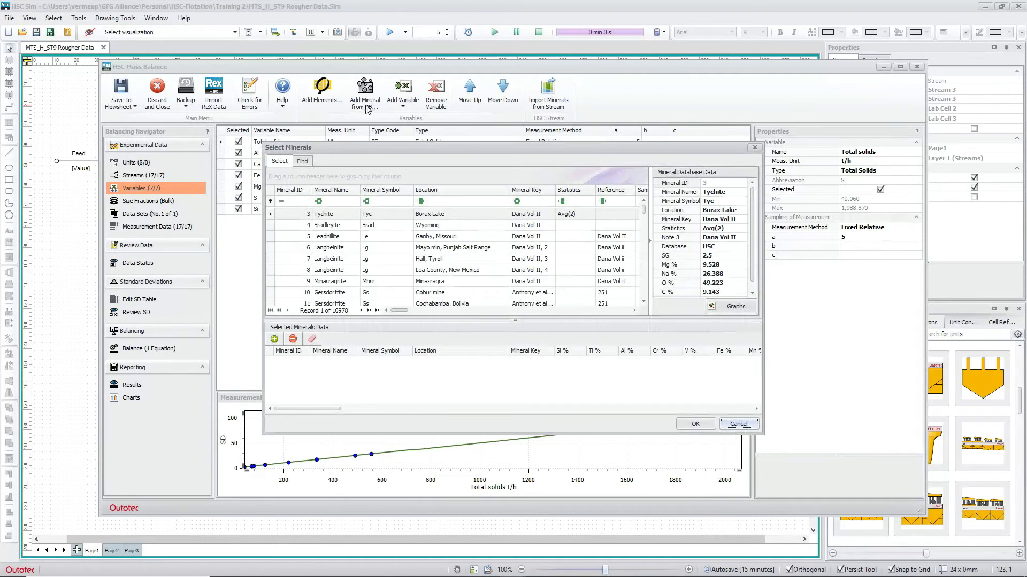
# Filter by 'mag' and 'hem' to add Magnetite and Hematite to the selected minerals
pyautogui.click(343, 202)
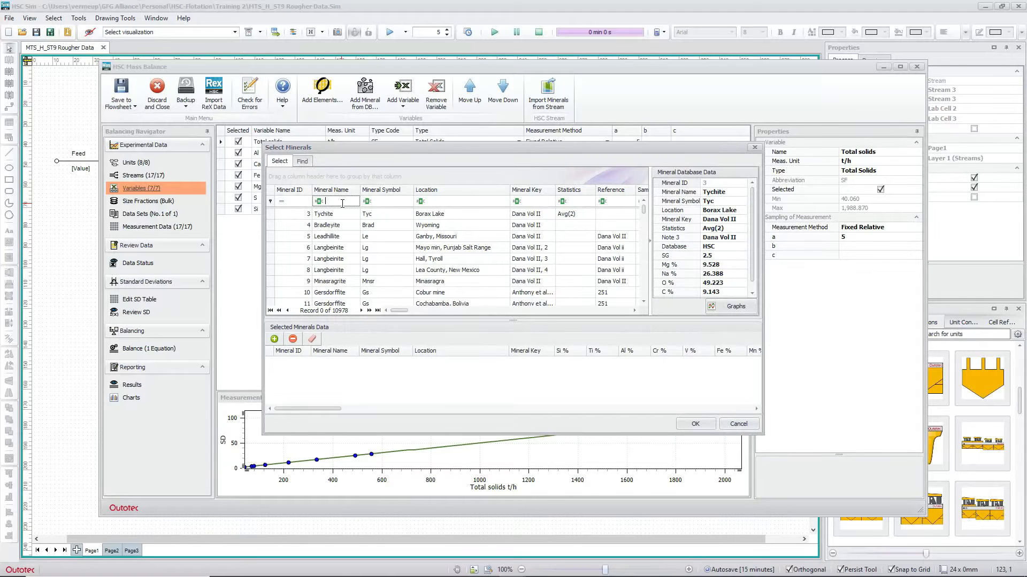
pyautogui.write('mag')
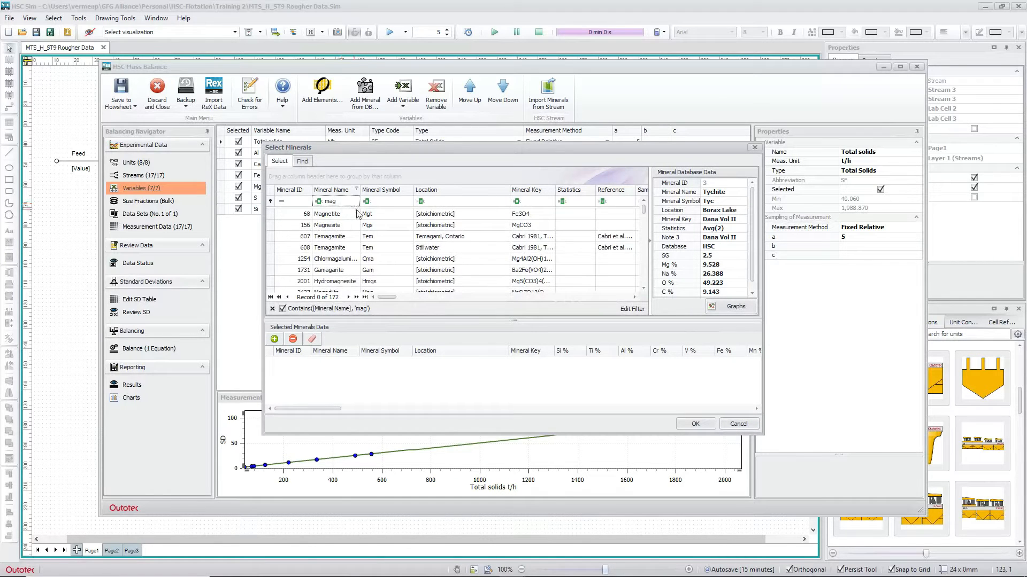
pyautogui.doubleClick(336, 214)
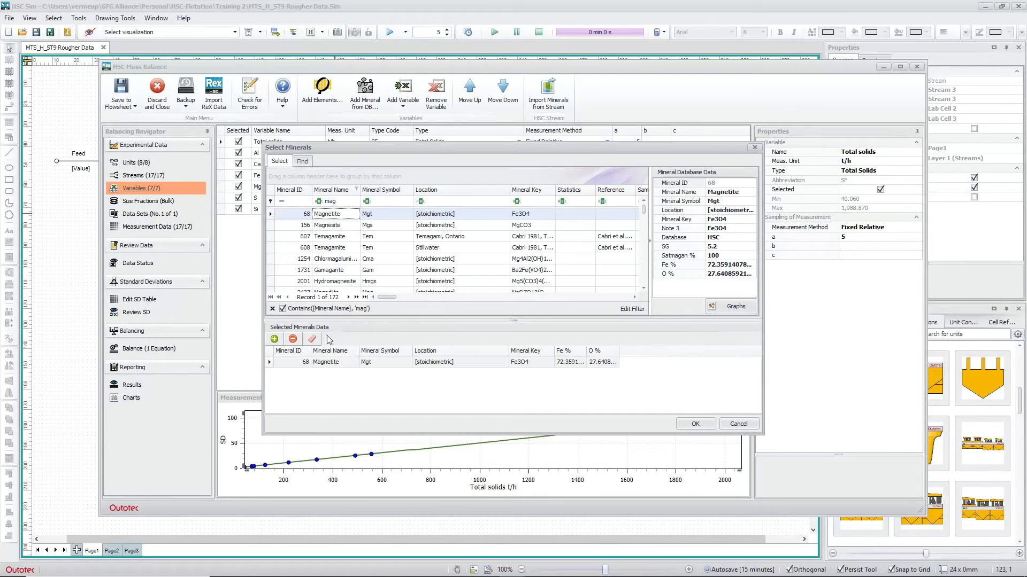
pyautogui.click(321, 199)
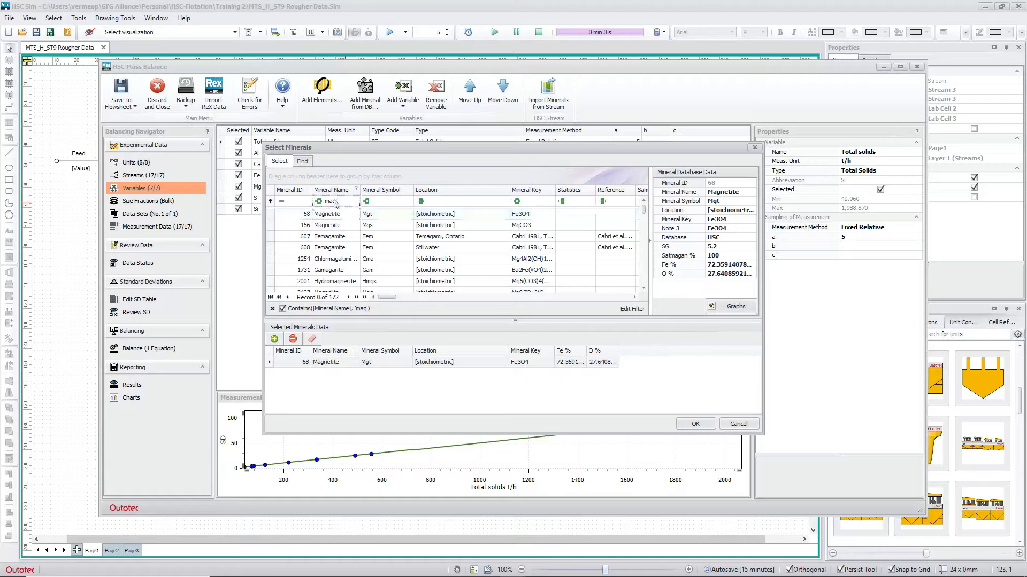
pyautogui.write('hem')
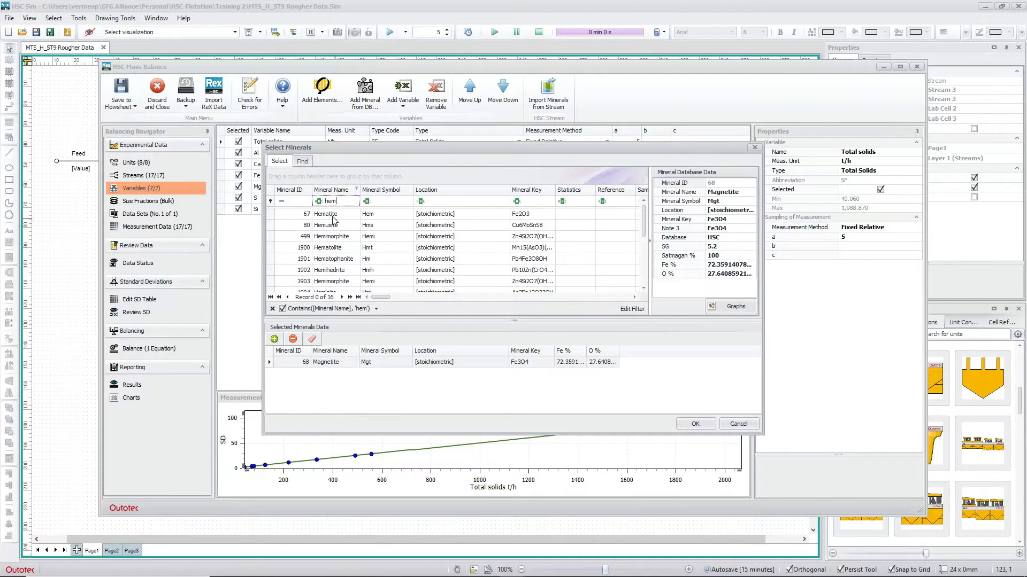
pyautogui.click(333, 214)
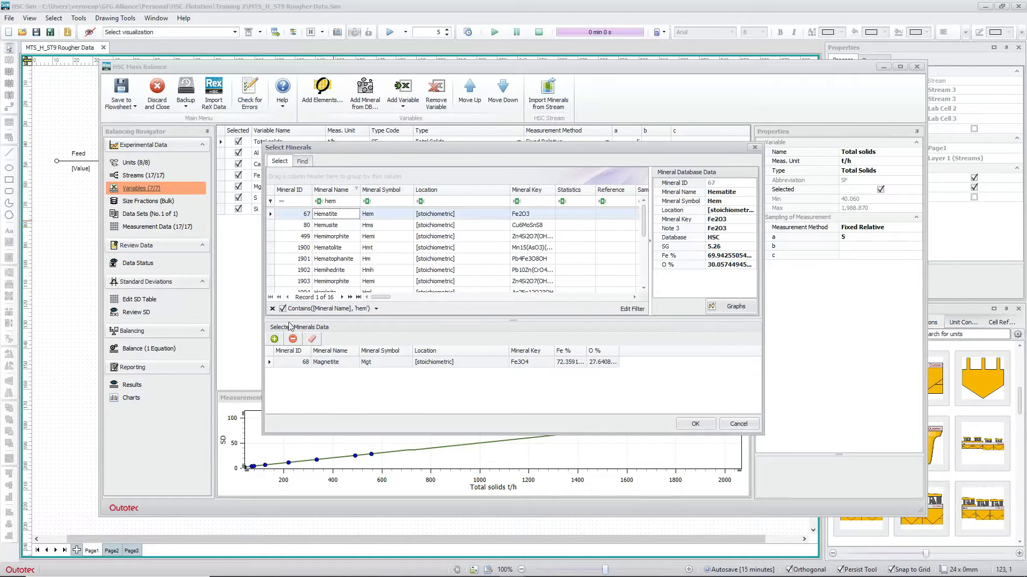
pyautogui.click(274, 339)
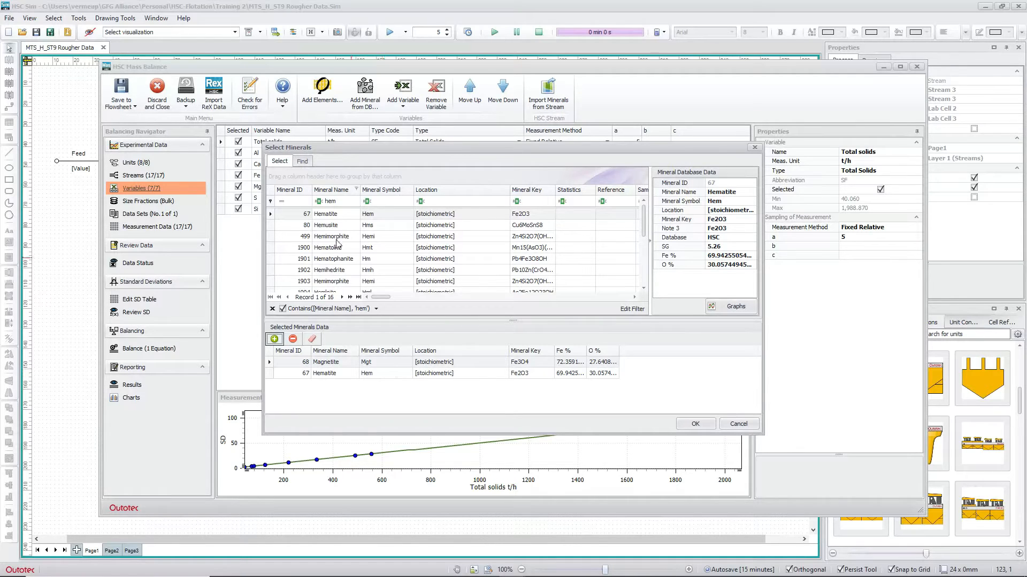
# Filter by 'quar' and 'calc' to add Quartz and Calcite to the selected minerals
pyautogui.click(322, 203)
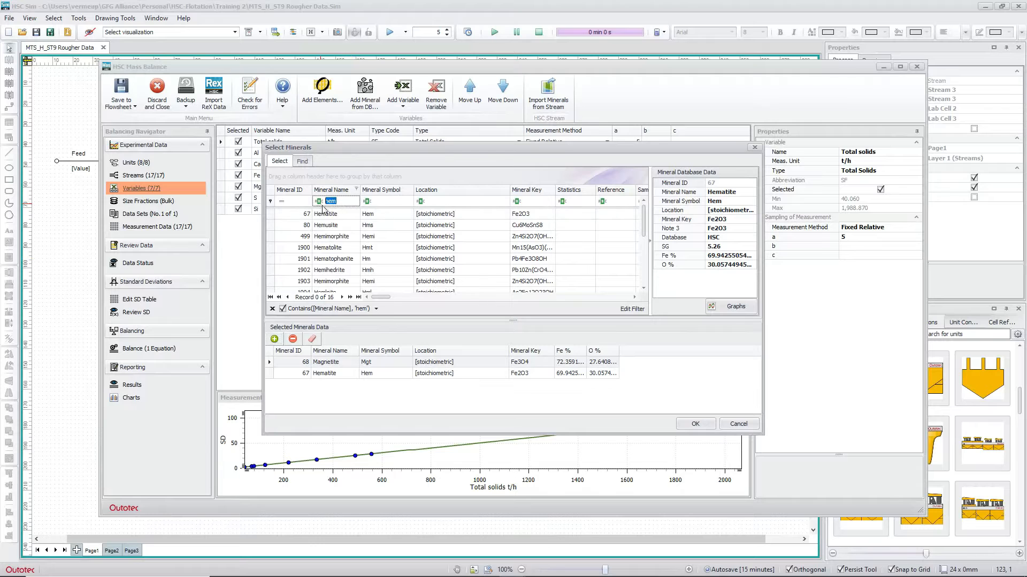
pyautogui.write('quar')
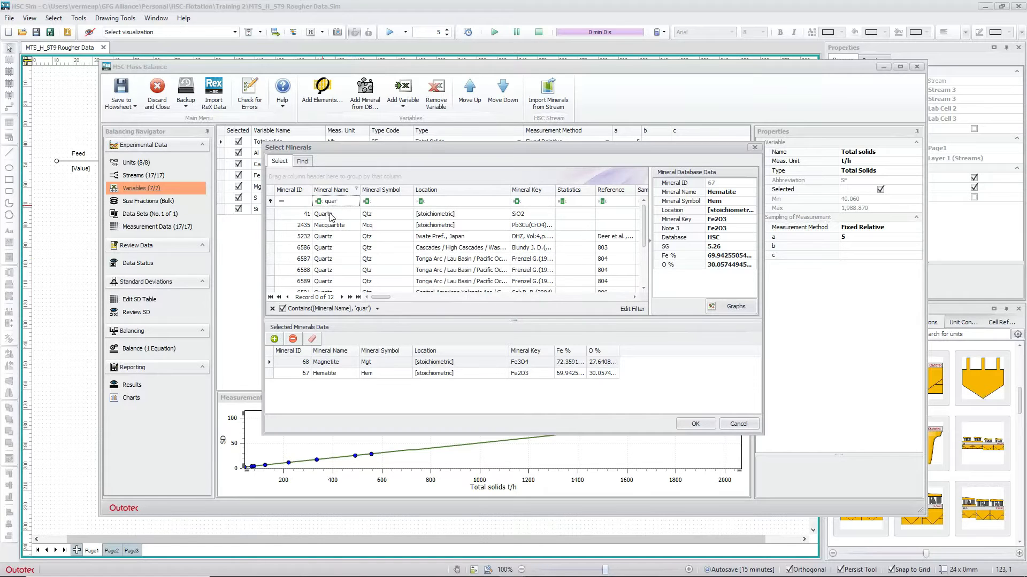
pyautogui.doubleClick(332, 215)
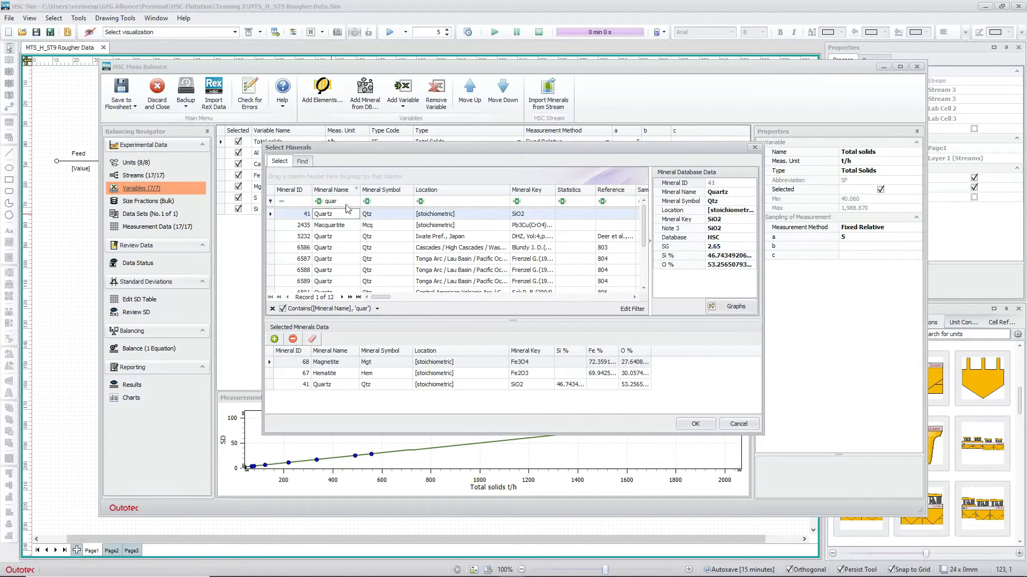
pyautogui.click(346, 201)
pyautogui.write('calc')
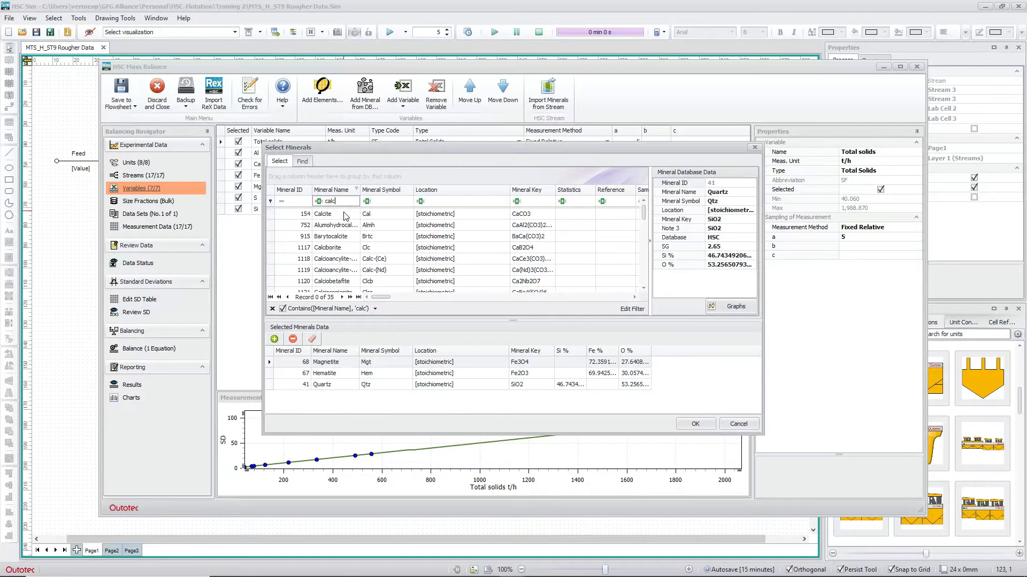
pyautogui.doubleClick(345, 215)
pyautogui.click(342, 201)
# Filter by 'dol' and 'talc' to add Dolomite and Talc to the selected minerals
pyautogui.write('dol')
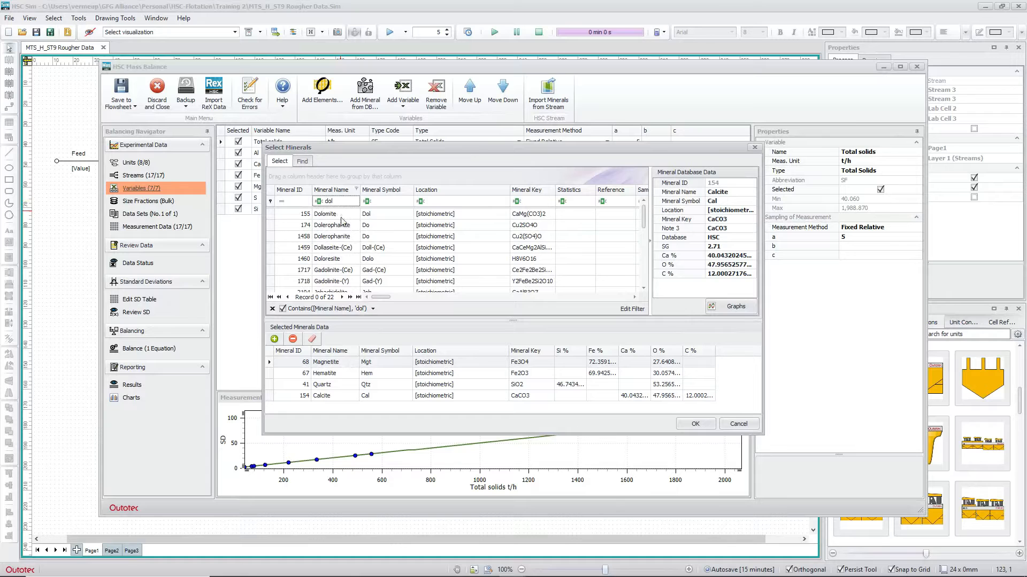
pyautogui.doubleClick(341, 216)
pyautogui.click(341, 201)
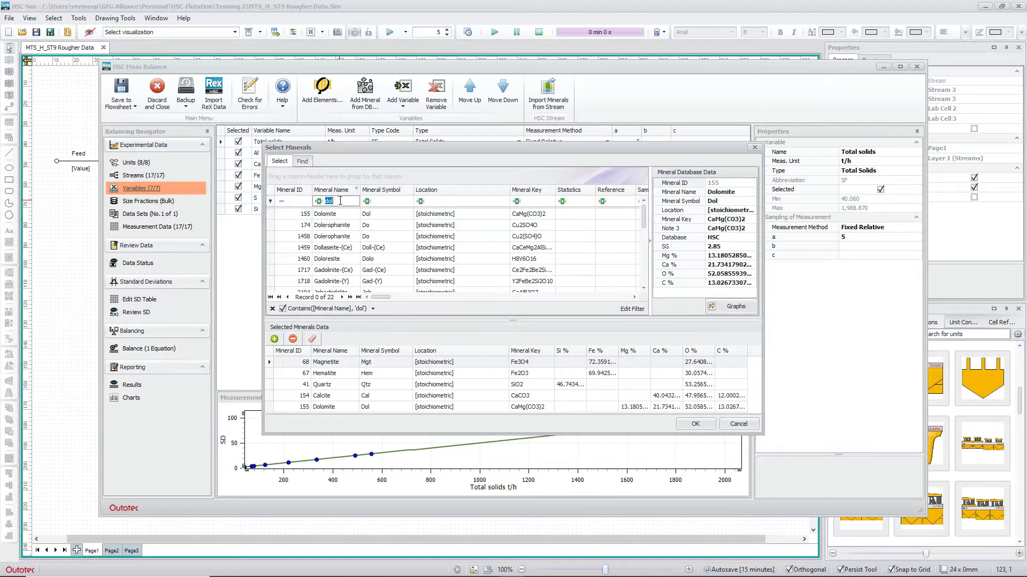
pyautogui.write('talc')
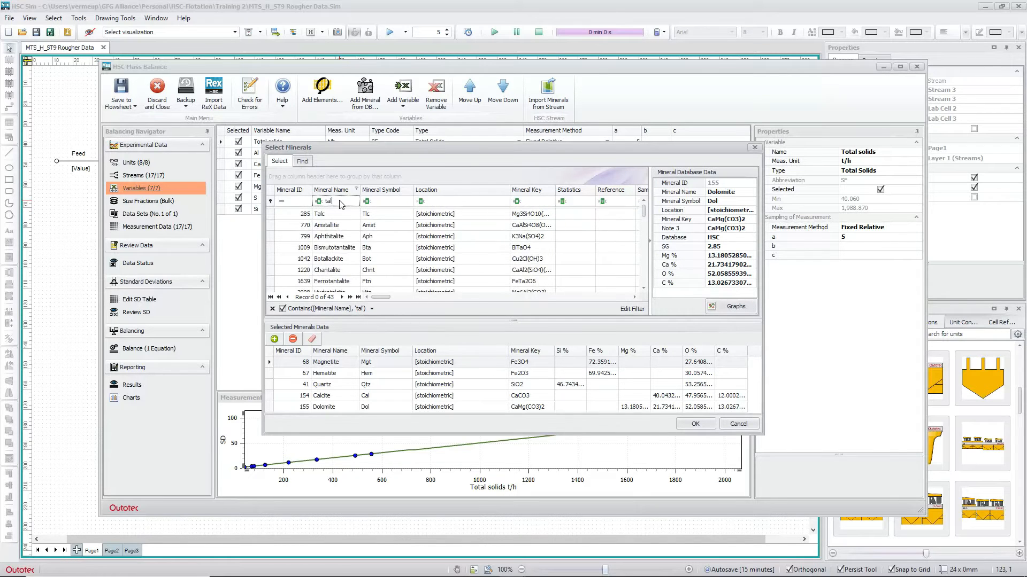
pyautogui.doubleClick(342, 215)
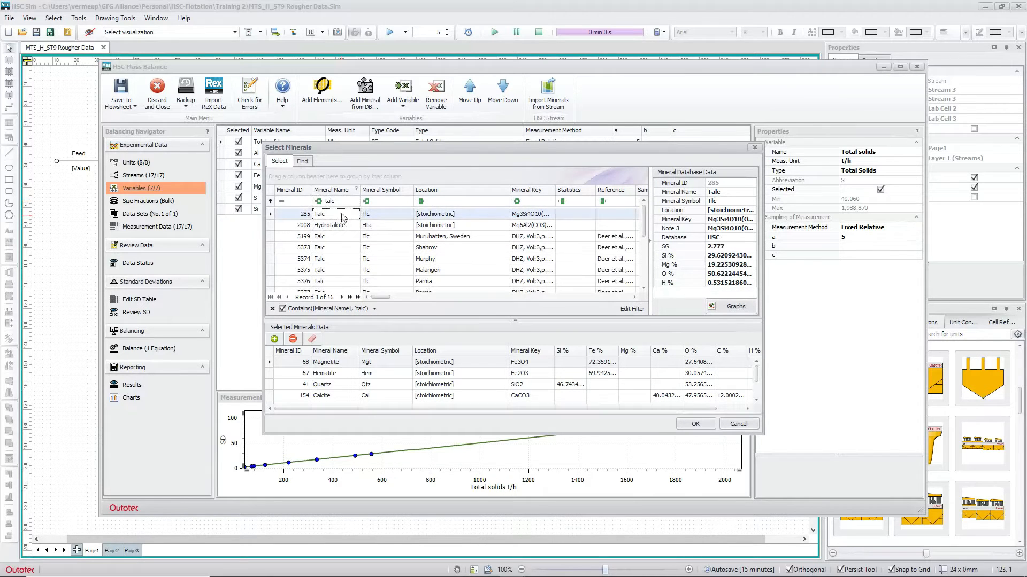
# Filter by 'py' and add Pyrite to the selected minerals
pyautogui.click(318, 203)
pyautogui.write('pay')
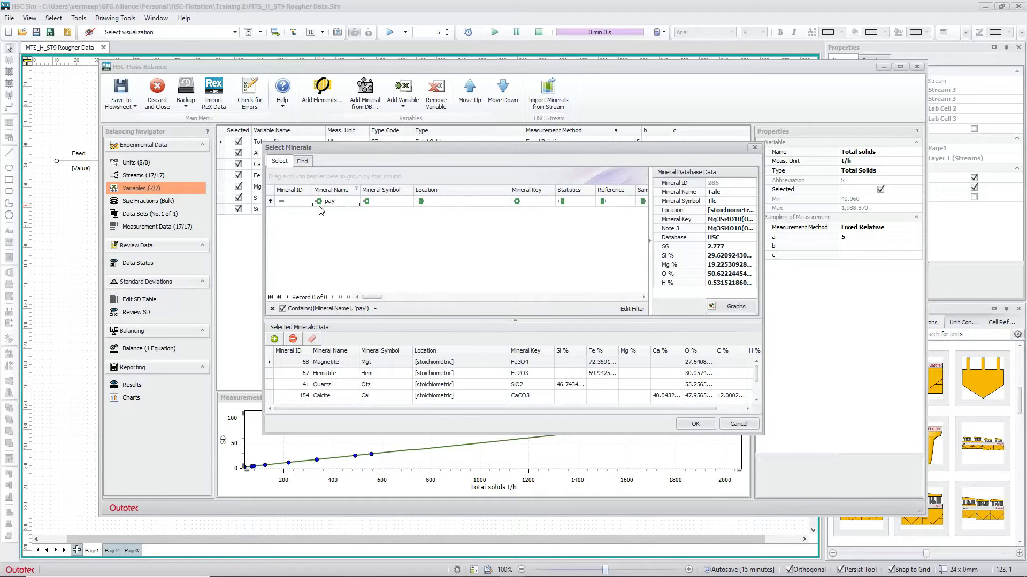
pyautogui.press('BackSpace')
pyautogui.press('BackSpace')
pyautogui.write('y')
pyautogui.click(328, 237)
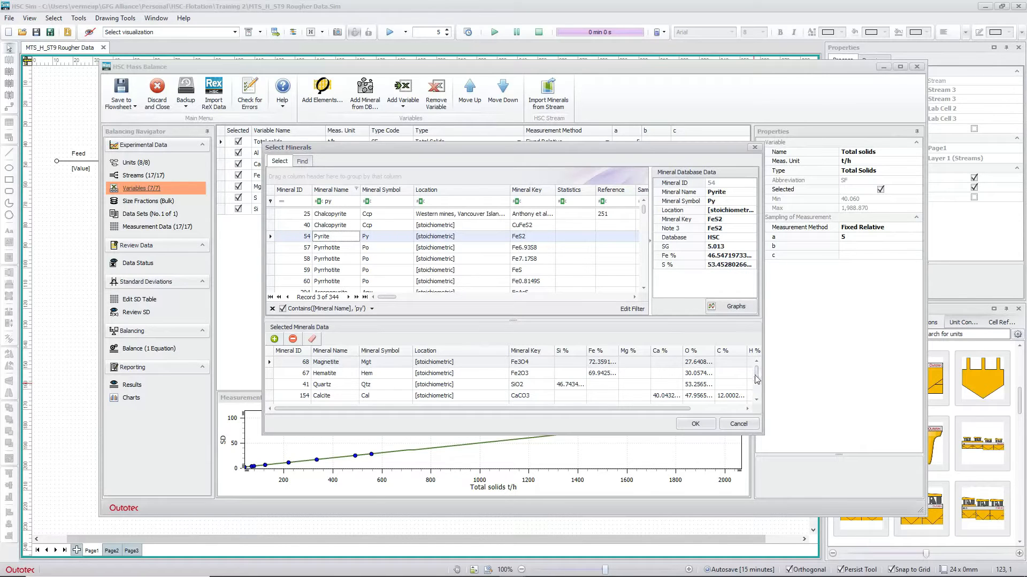
pyautogui.scroll(-1, 756, 378)
pyautogui.scroll(1, 757, 384)
# Add Goethite via the 'goe' filter and confirm the eight-mineral selection
pyautogui.click(313, 203)
pyautogui.write('goe')
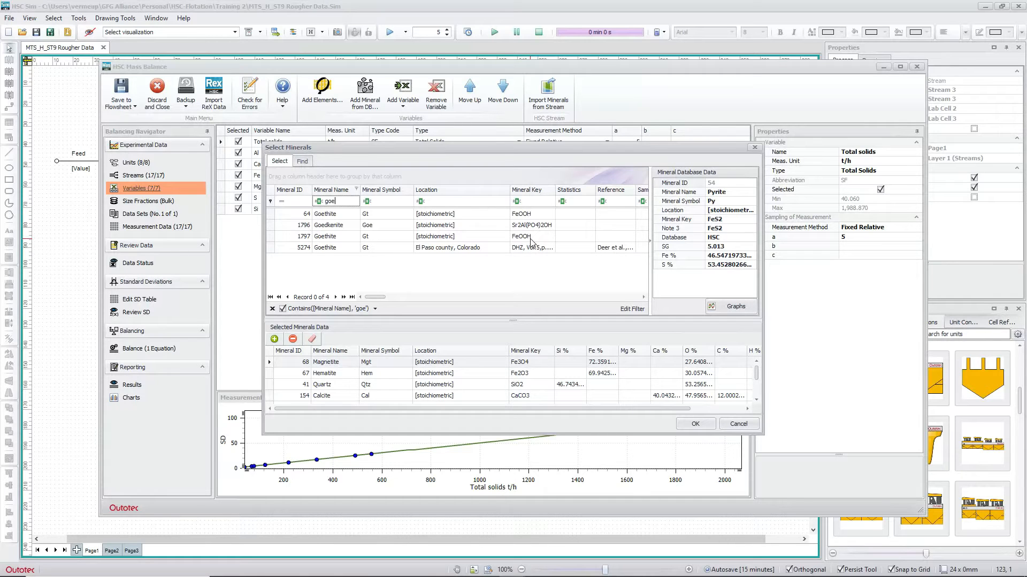
pyautogui.click(337, 216)
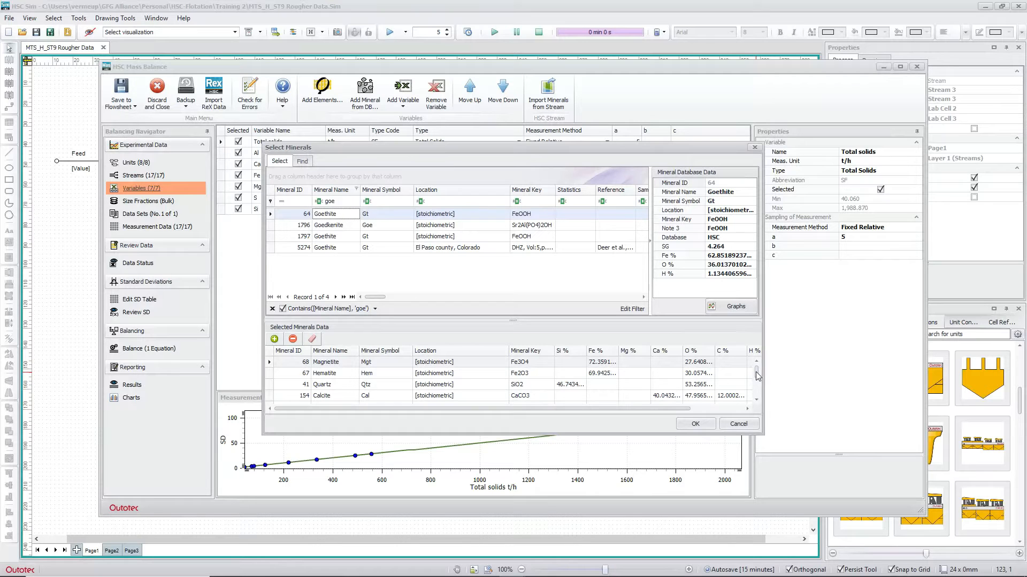
pyautogui.moveTo(756, 371); pyautogui.dragTo(757, 399)
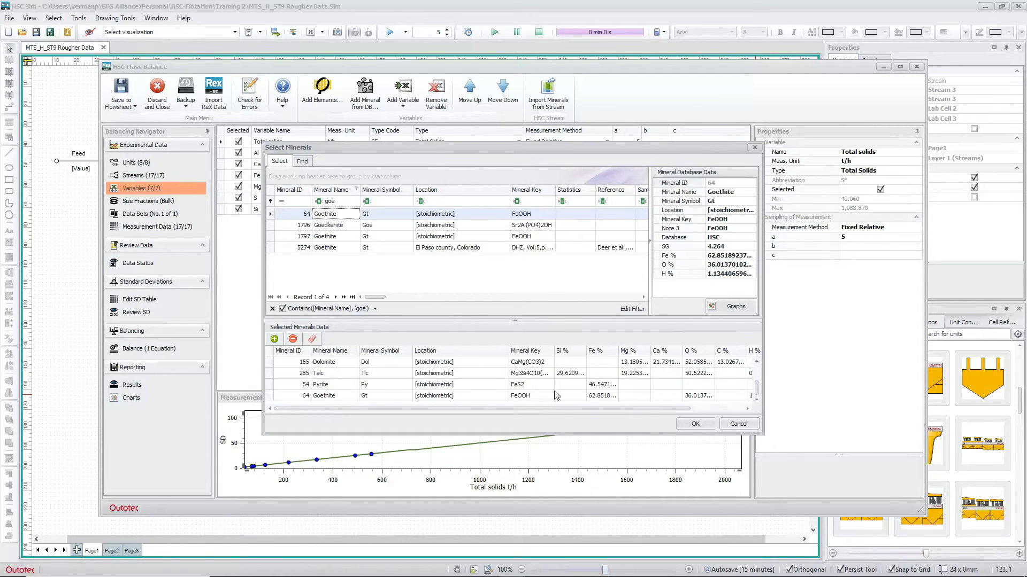
pyautogui.click(691, 426)
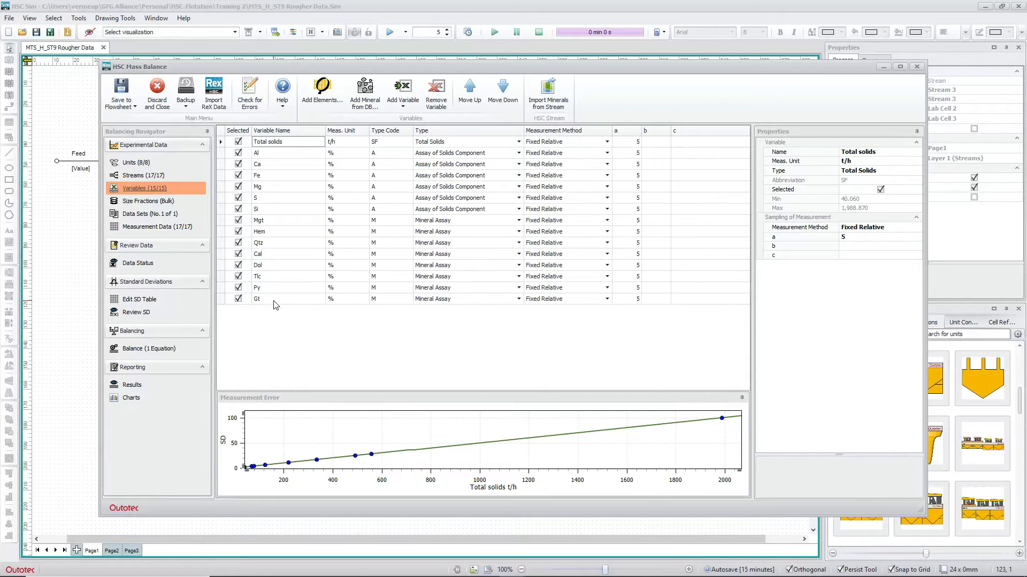
# Show the mass balance's Size Fractions page, which holds only the Bulk fraction
pyautogui.click(147, 202)
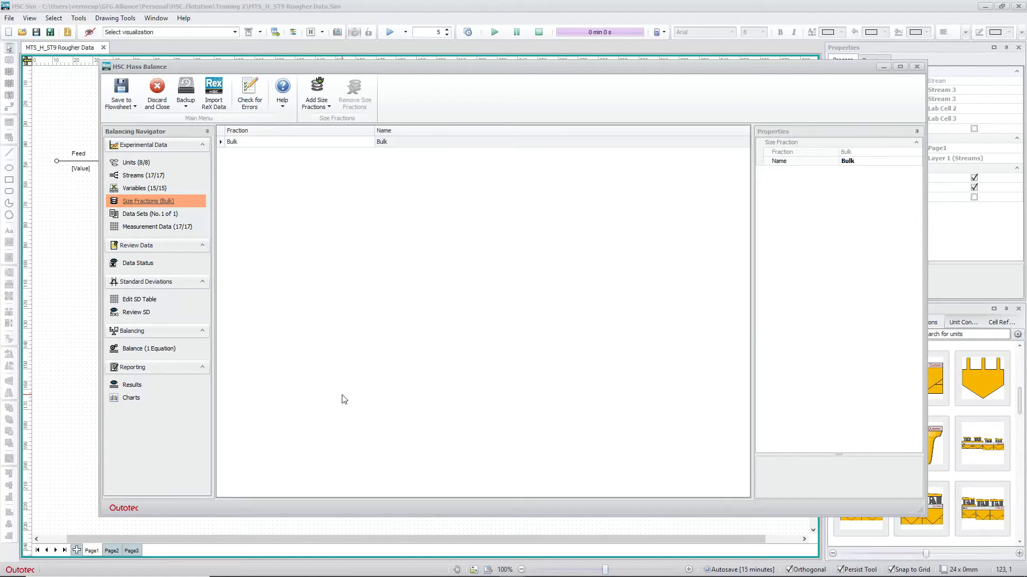
# Clear the Total solids values C2:C18 in the Measurement Data table
pyautogui.click(135, 214)
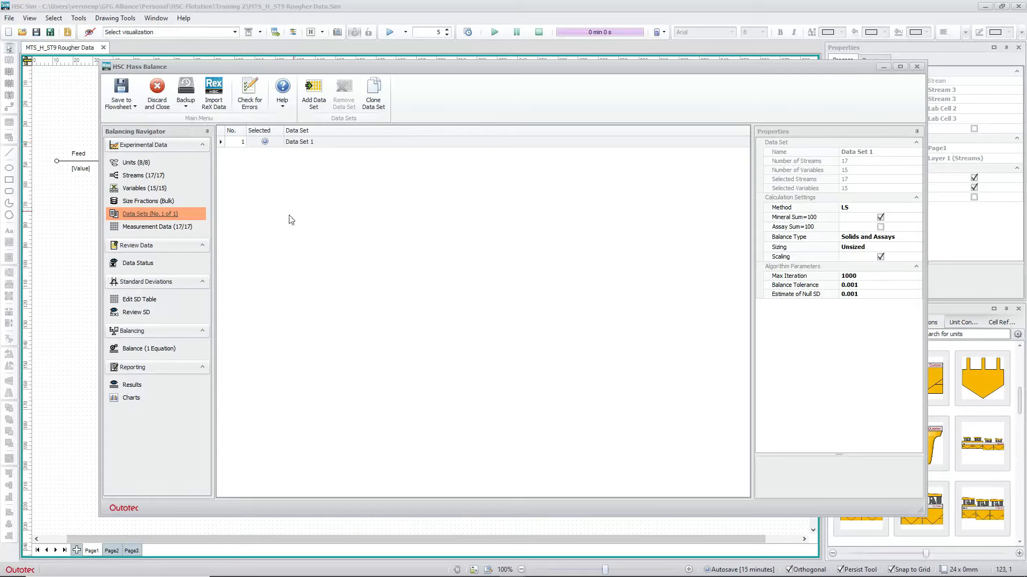
pyautogui.click(147, 227)
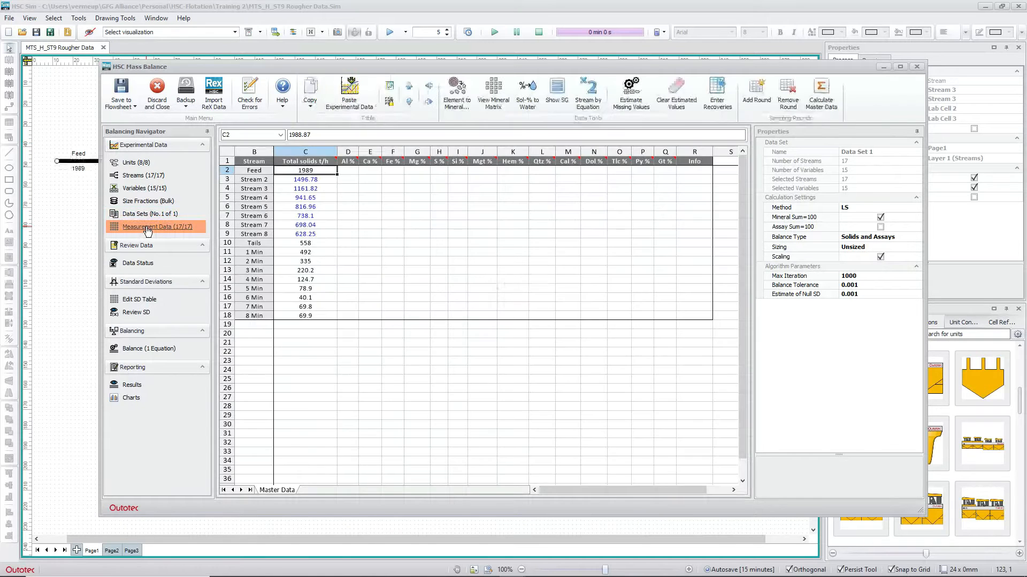
pyautogui.moveTo(308, 170); pyautogui.dragTo(310, 315)
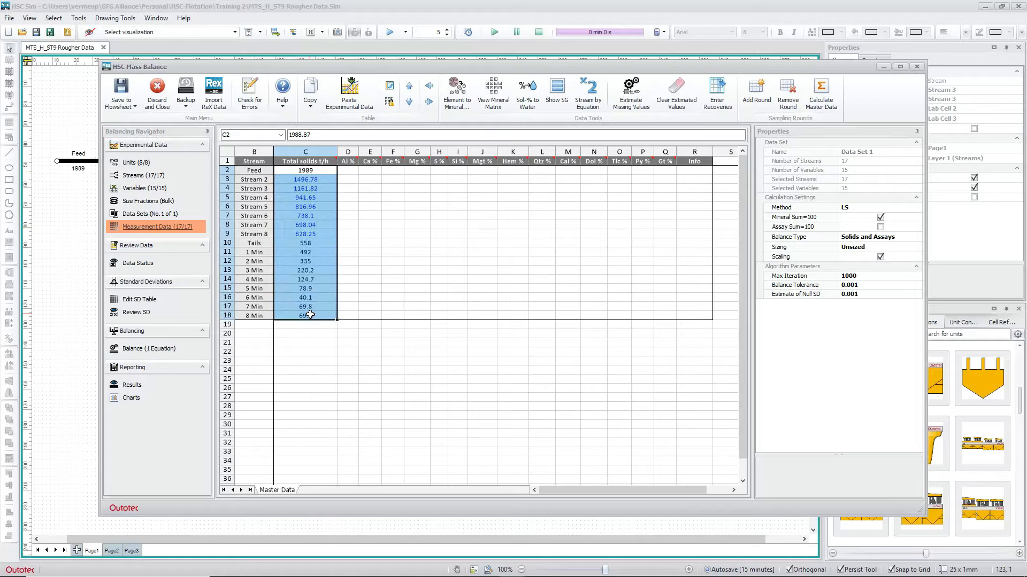
pyautogui.press('Delete')
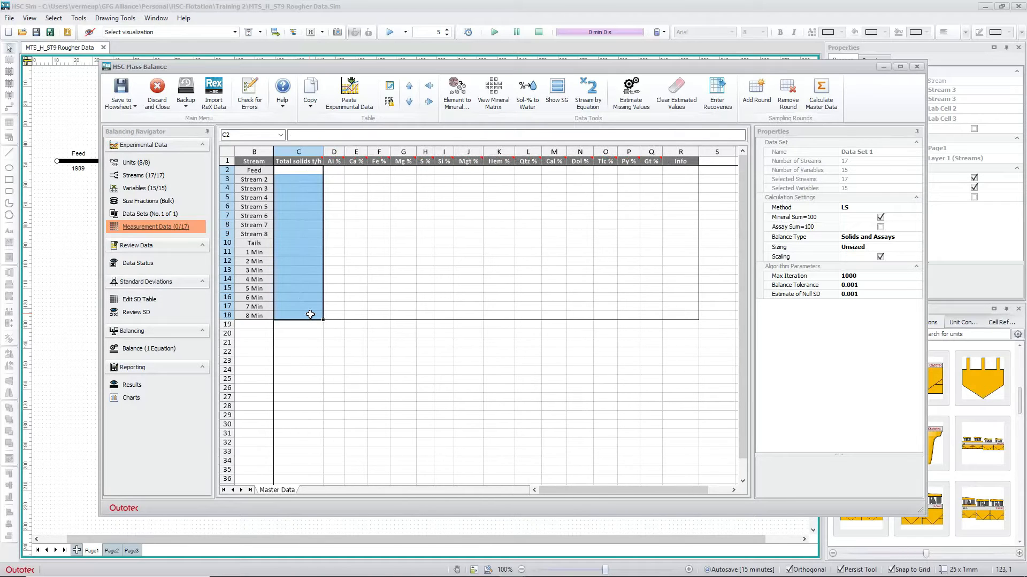
# Copy the empty Measurement Data table B1:R18, with stream names and assay headers
pyautogui.click(378, 352)
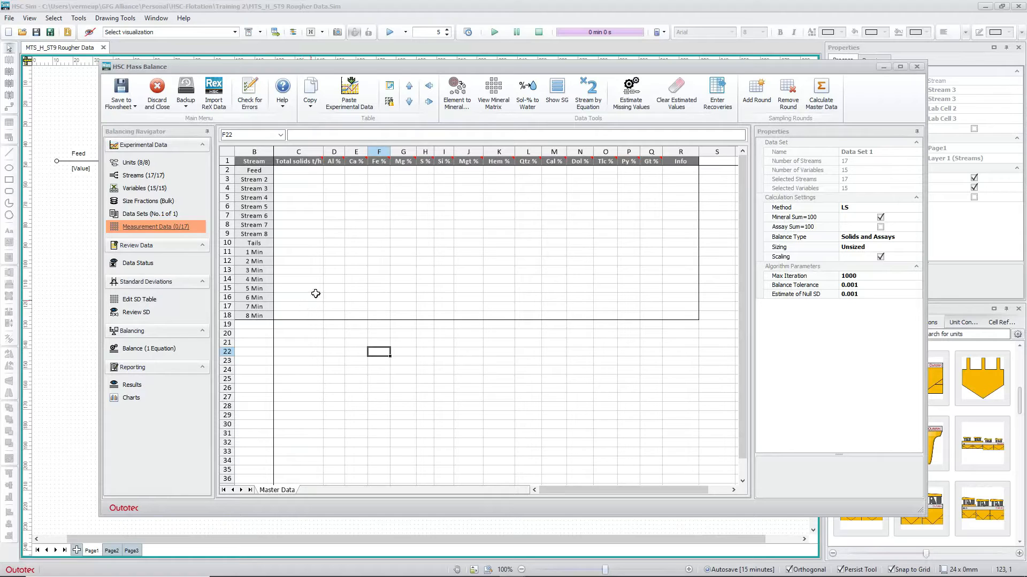
pyautogui.click(310, 171)
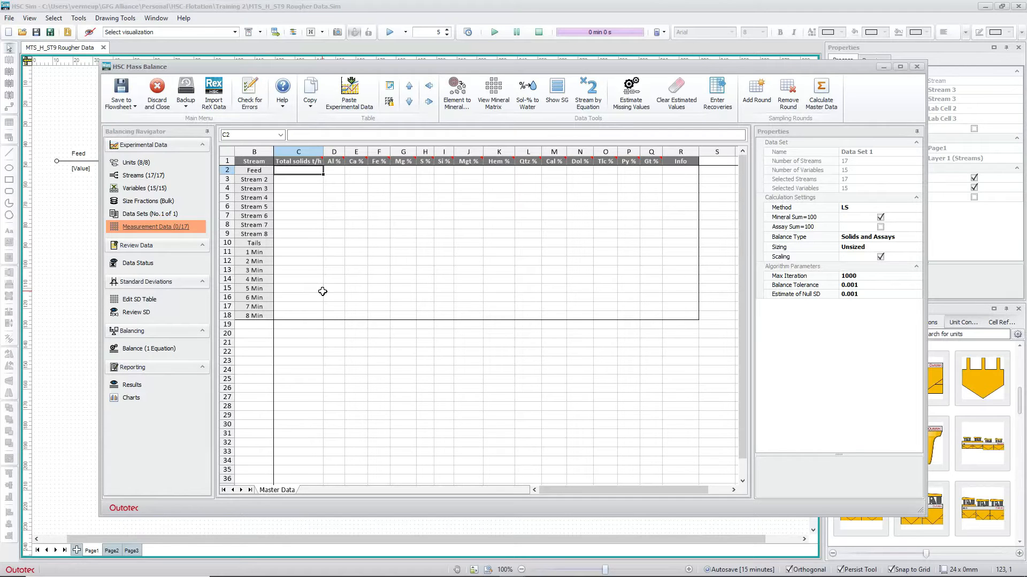
pyautogui.moveTo(255, 158); pyautogui.dragTo(647, 301)
pyautogui.moveTo(678, 320); pyautogui.dragTo(678, 319)
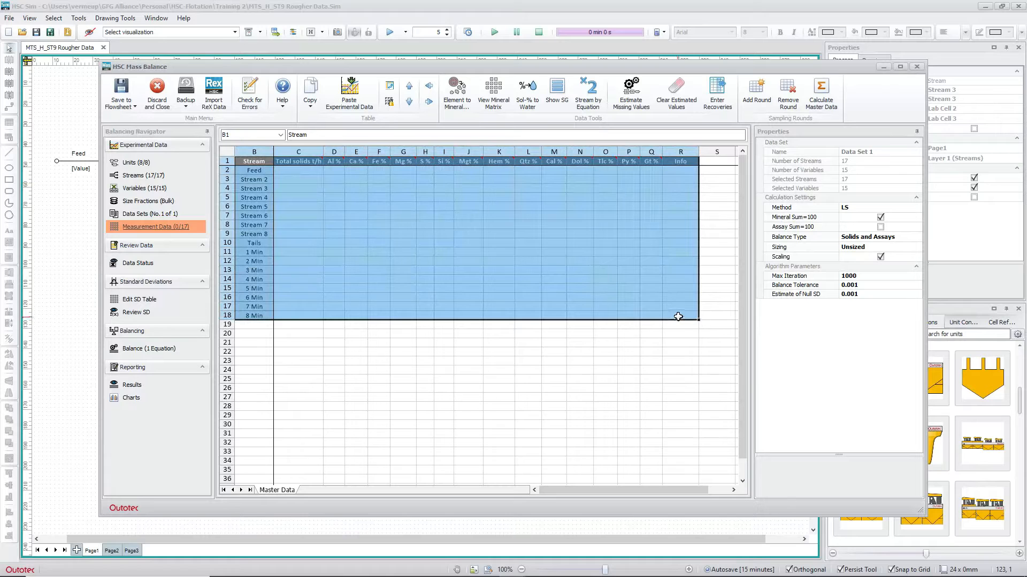
pyautogui.rightClick(678, 319)
pyautogui.click(701, 323)
pyautogui.moveTo(335, 572)
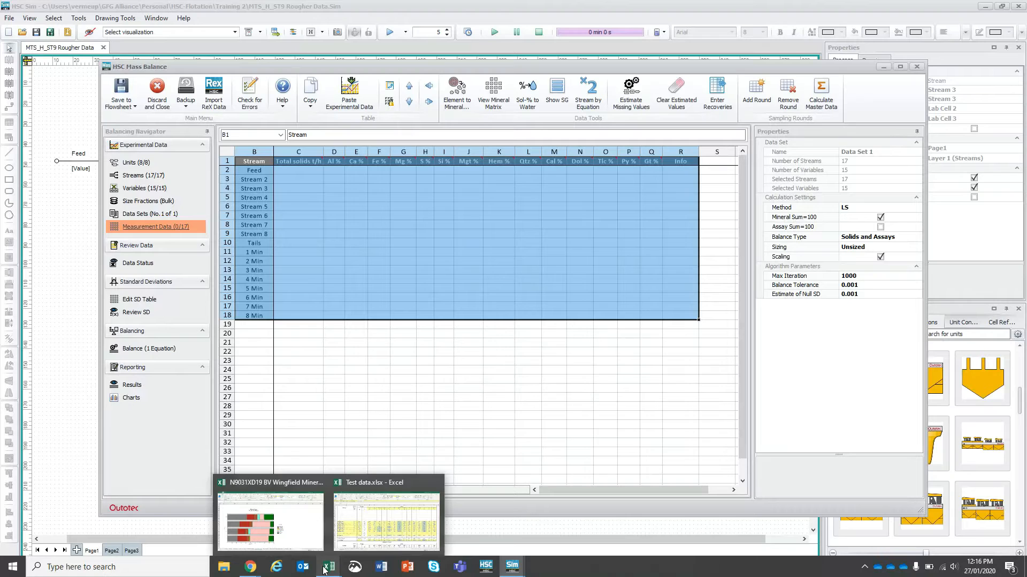
# Paste the copied stream table into Test data.xlsx and move it to start at AJ16
pyautogui.click(386, 519)
pyautogui.moveTo(729, 563); pyautogui.dragTo(779, 559)
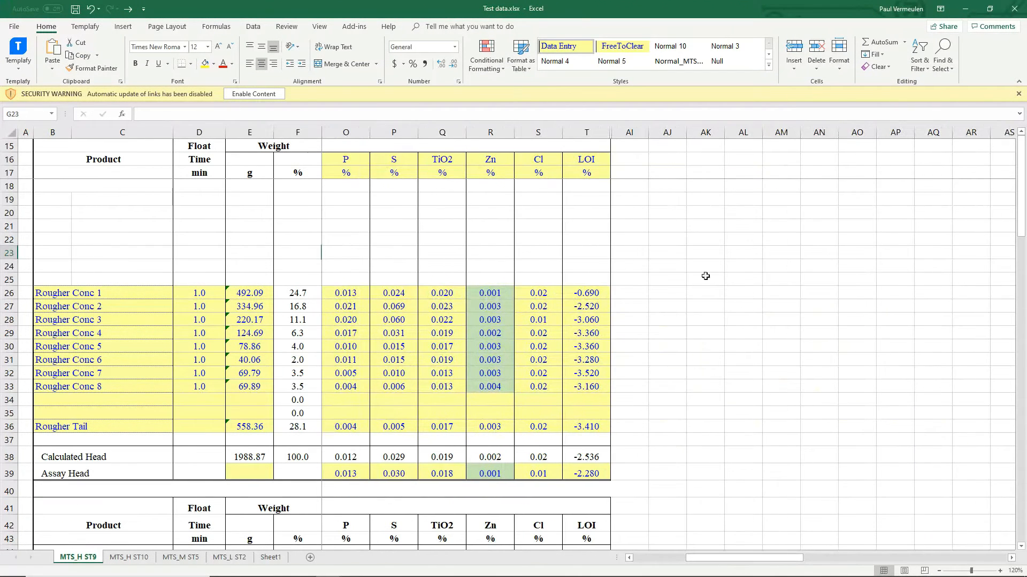
pyautogui.click(669, 266)
pyautogui.rightClick(670, 267)
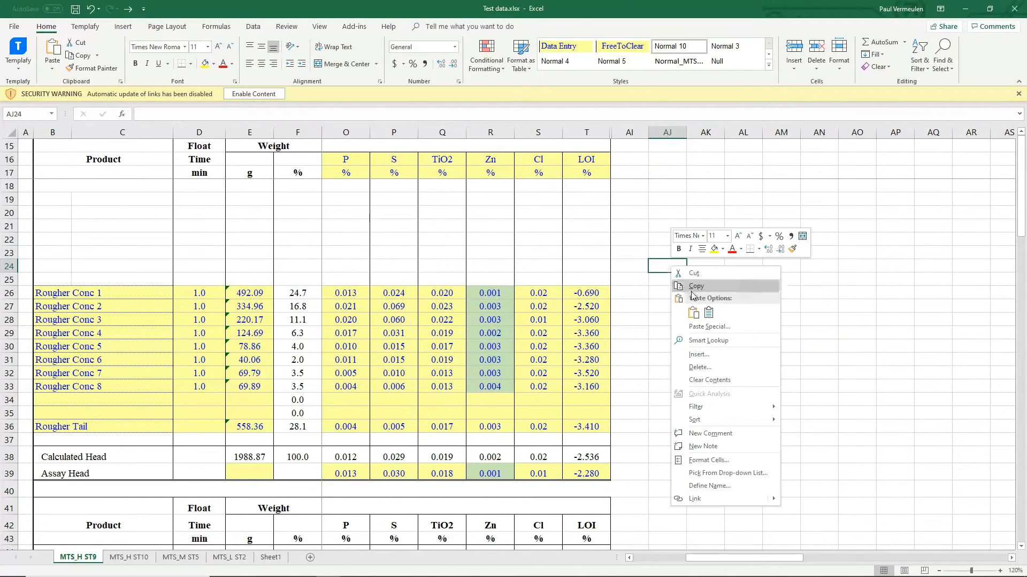
pyautogui.click(693, 312)
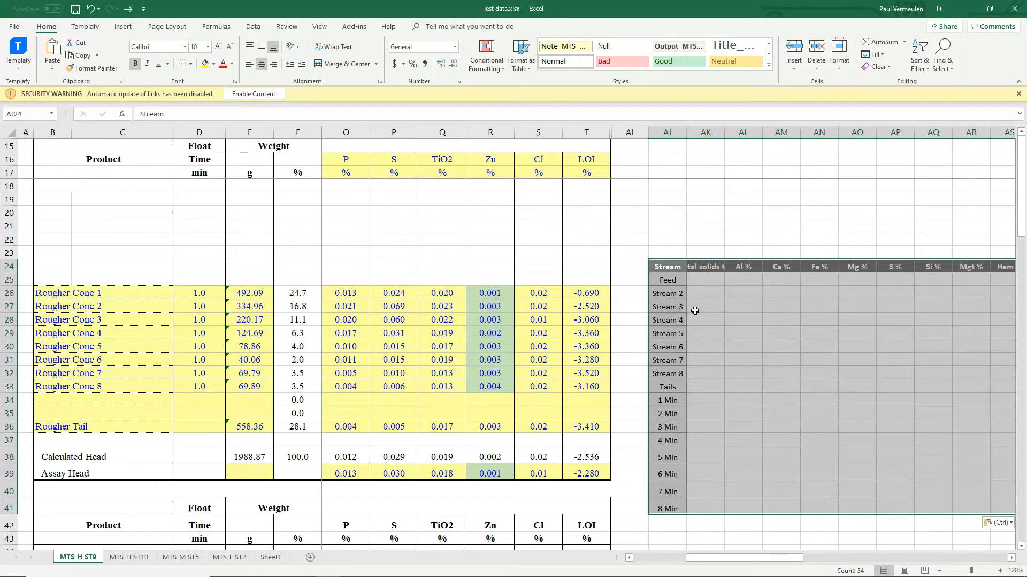
pyautogui.moveTo(666, 261); pyautogui.dragTo(665, 157)
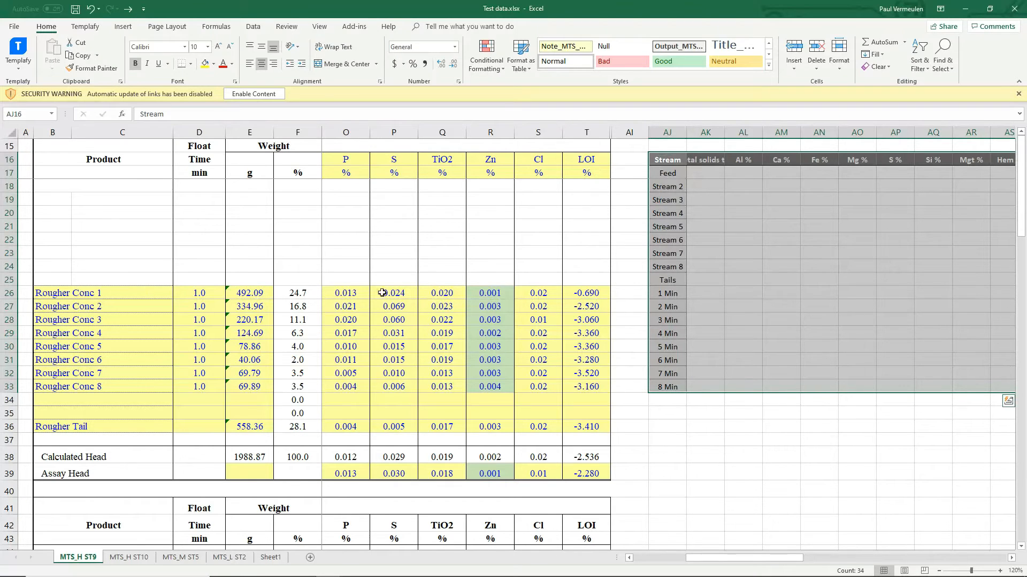
pyautogui.click(674, 293)
pyautogui.click(709, 291)
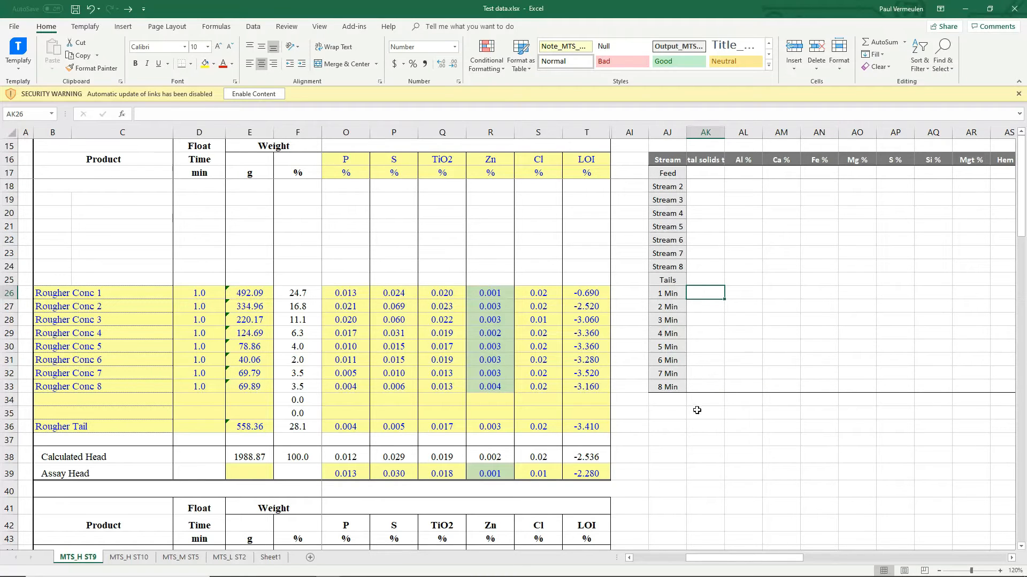
# Fill Total solids t/h with =E26 in AK26, copied down to AK38
pyautogui.click(701, 161)
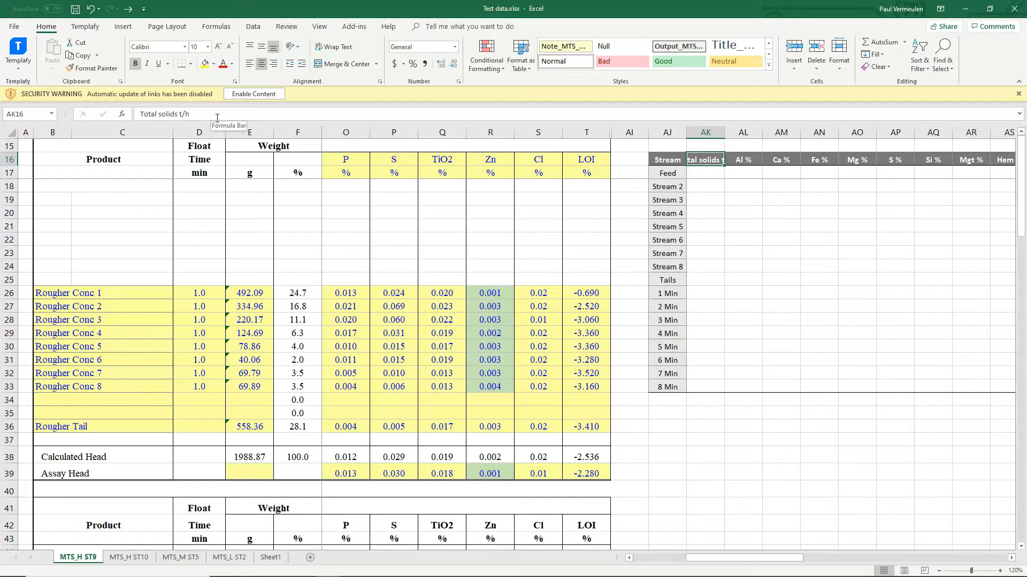
pyautogui.click(709, 291)
pyautogui.write('=')
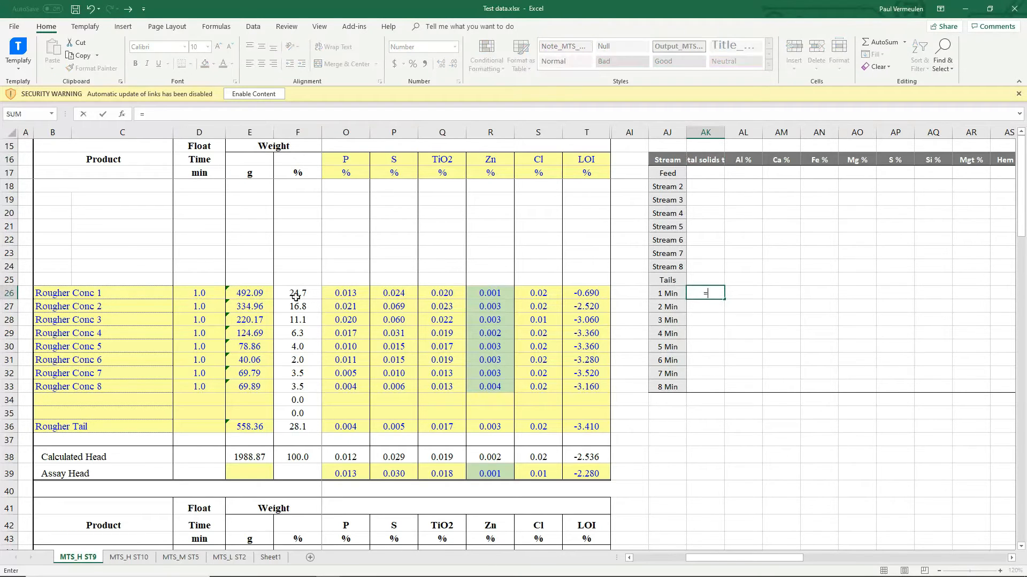
pyautogui.click(249, 294)
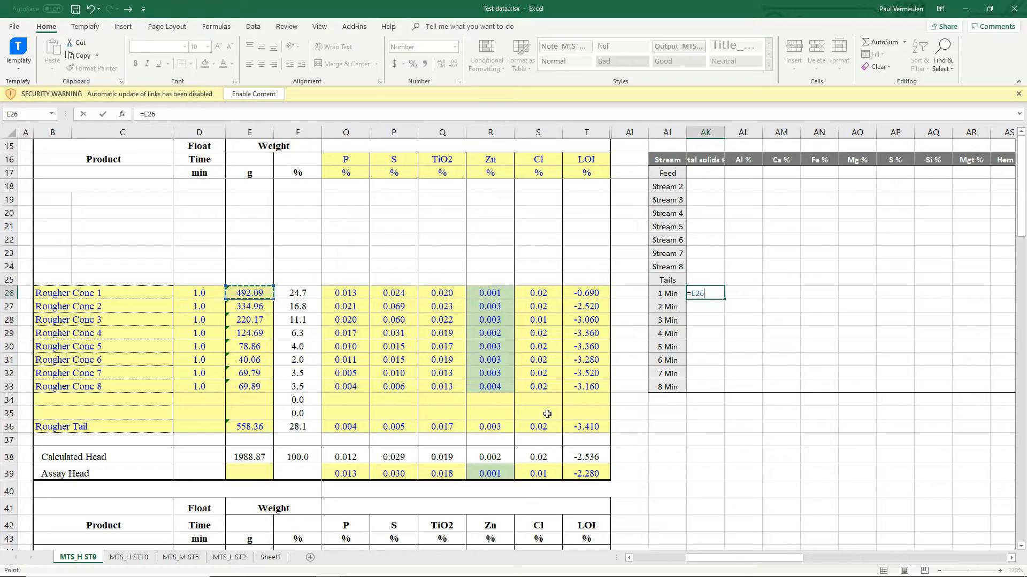
pyautogui.hotkey('ctrl', 'Return')
pyautogui.moveTo(725, 299); pyautogui.dragTo(725, 461)
# Label the tail row Tails in AJ36 and the head row Feed in AJ38
pyautogui.click(666, 426)
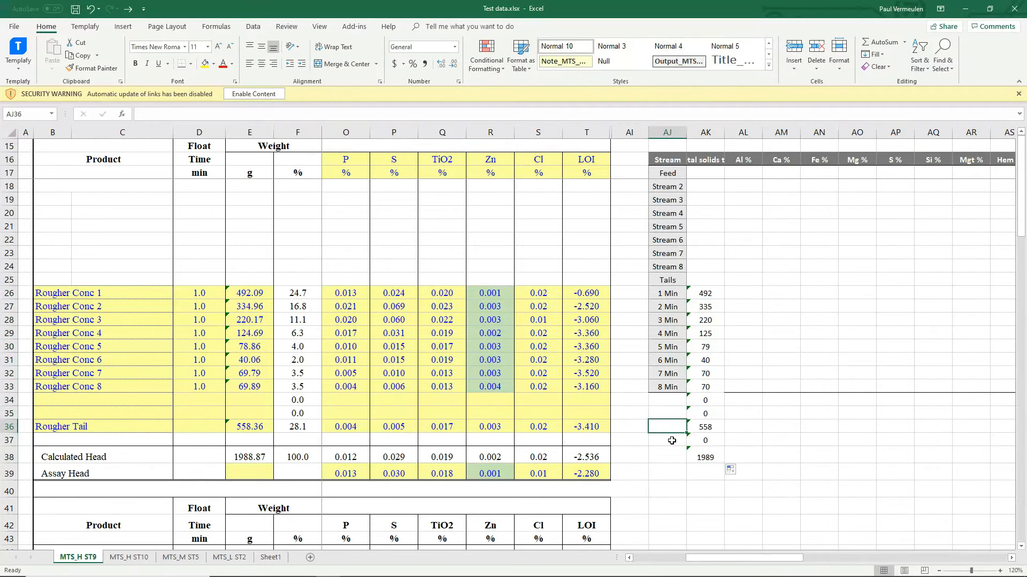
pyautogui.write('Tails')
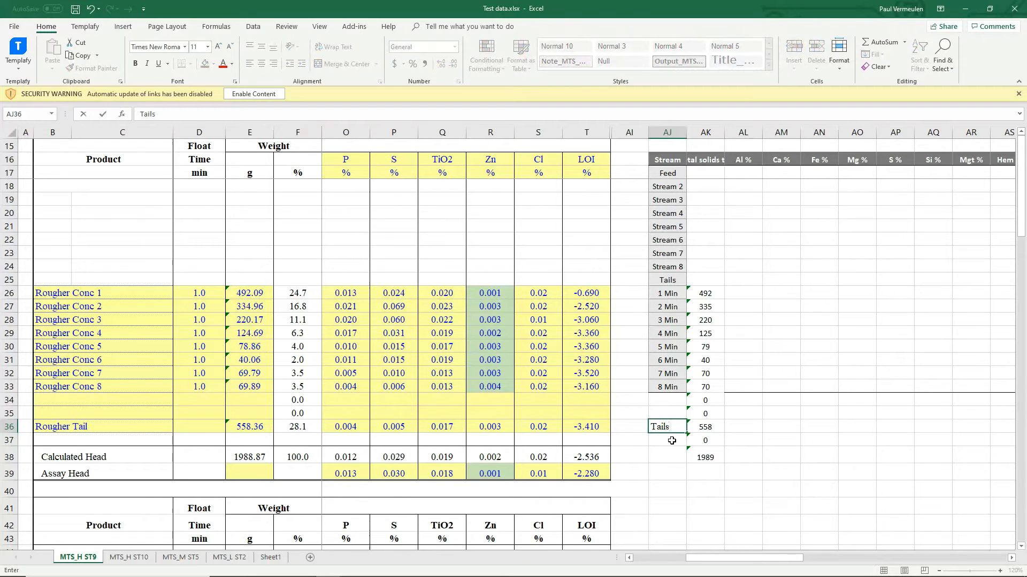
pyautogui.press('Return')
pyautogui.press('Return')
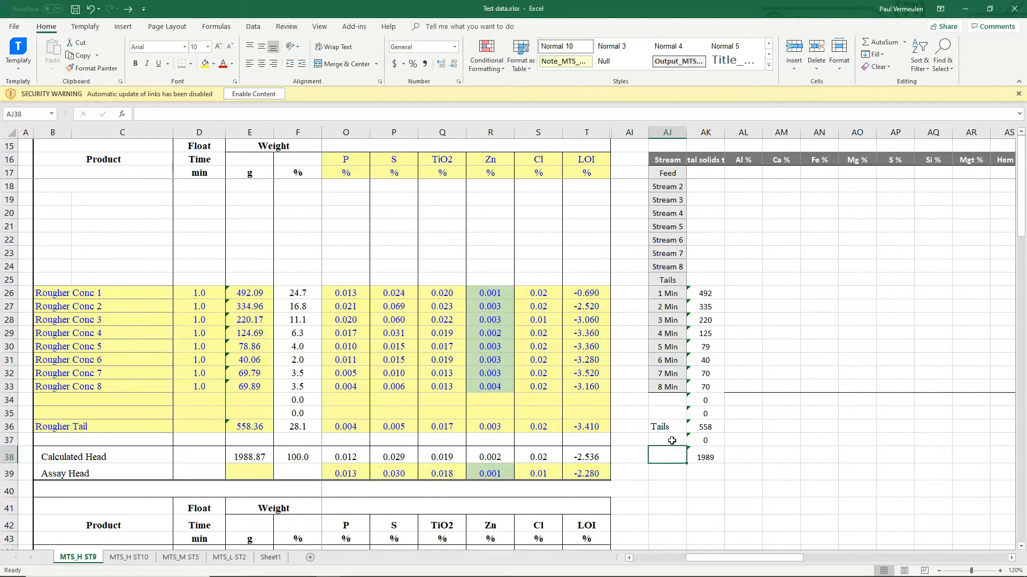
pyautogui.write('Feed')
pyautogui.click(743, 290)
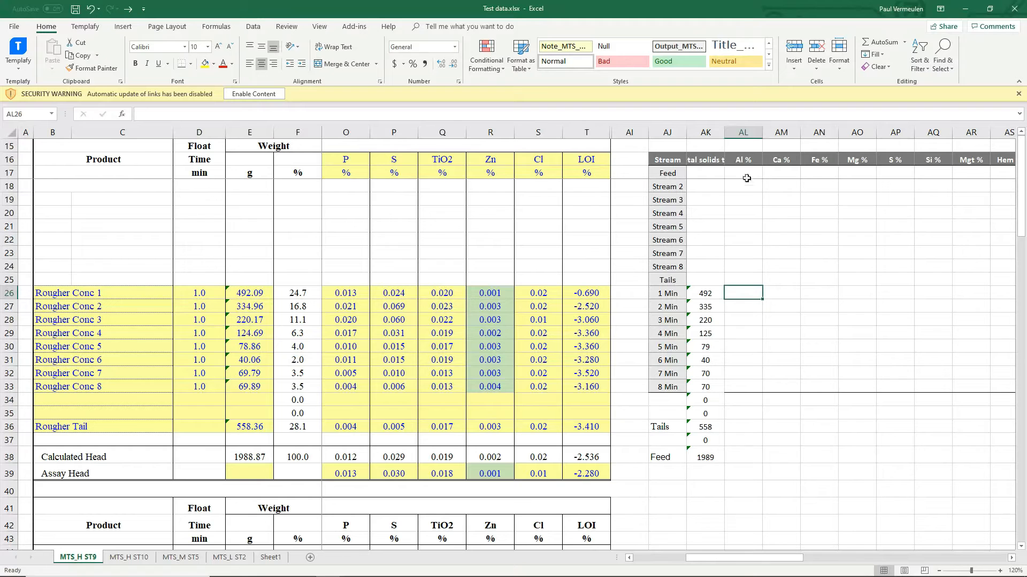
pyautogui.moveTo(752, 558); pyautogui.dragTo(700, 558)
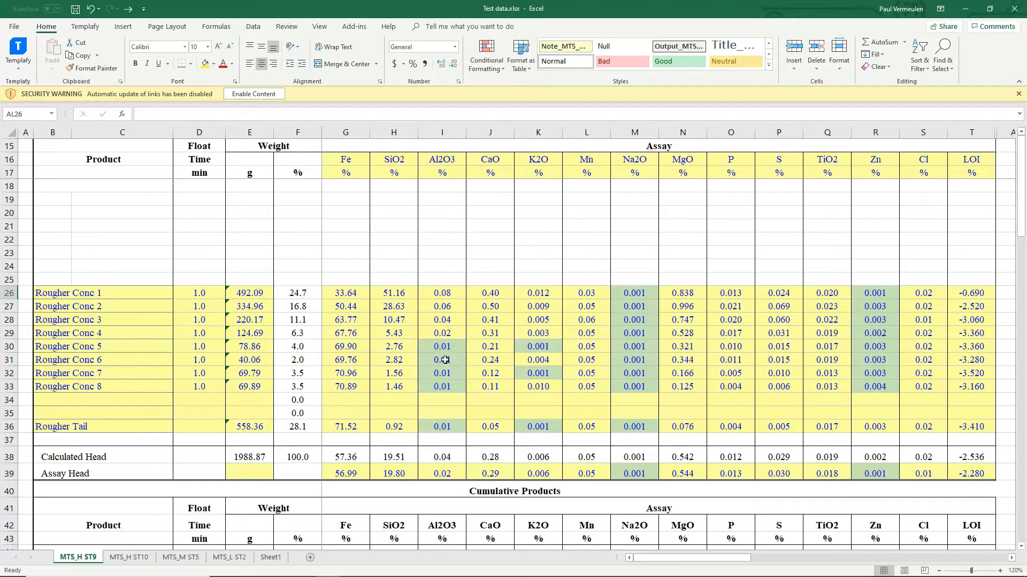
# Enter =I26/MW("Al2O3")/2*MW("Al") in AL26 and fill it down to AL38
pyautogui.moveTo(690, 562); pyautogui.dragTo(769, 561)
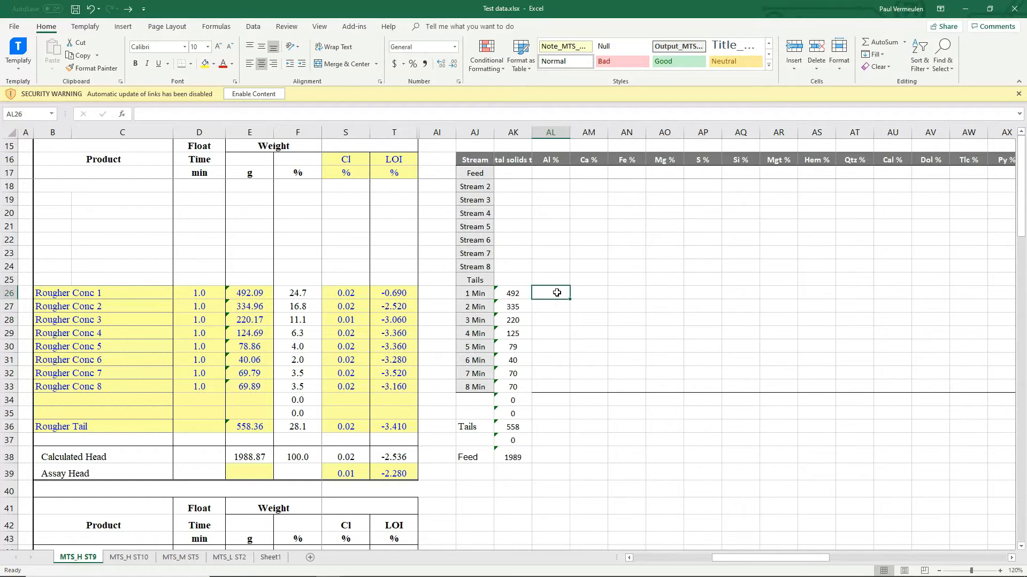
pyautogui.write('=')
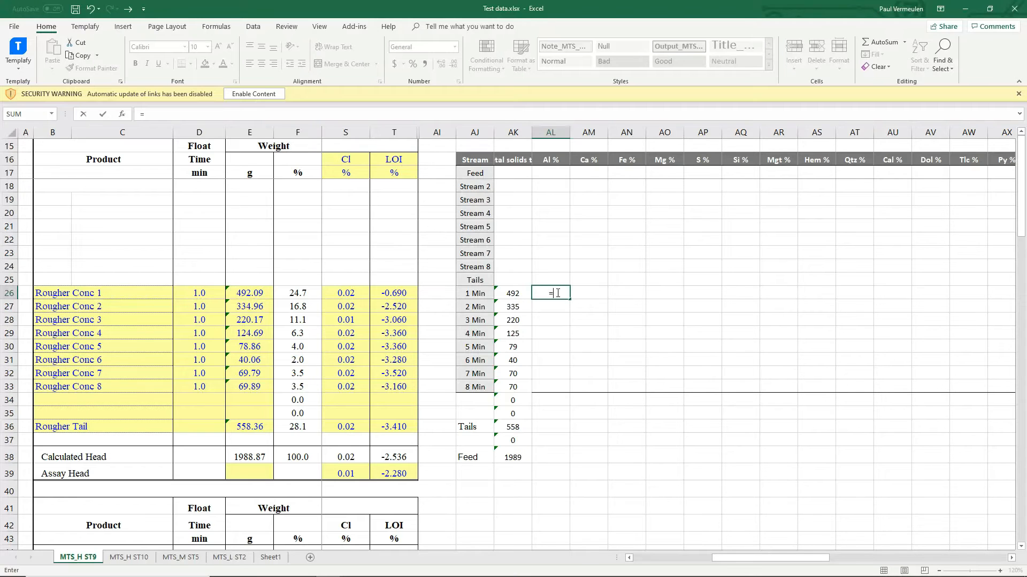
pyautogui.moveTo(765, 566); pyautogui.dragTo(688, 565)
pyautogui.click(445, 291)
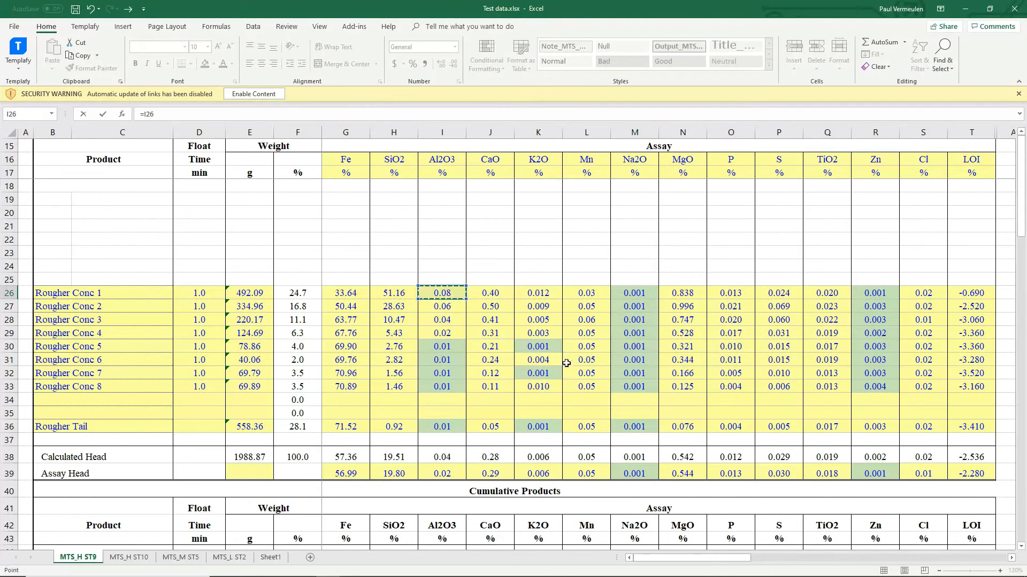
pyautogui.write('/mw(')
pyautogui.write('"Al"')
pyautogui.write('O3')
pyautogui.write('")/w')
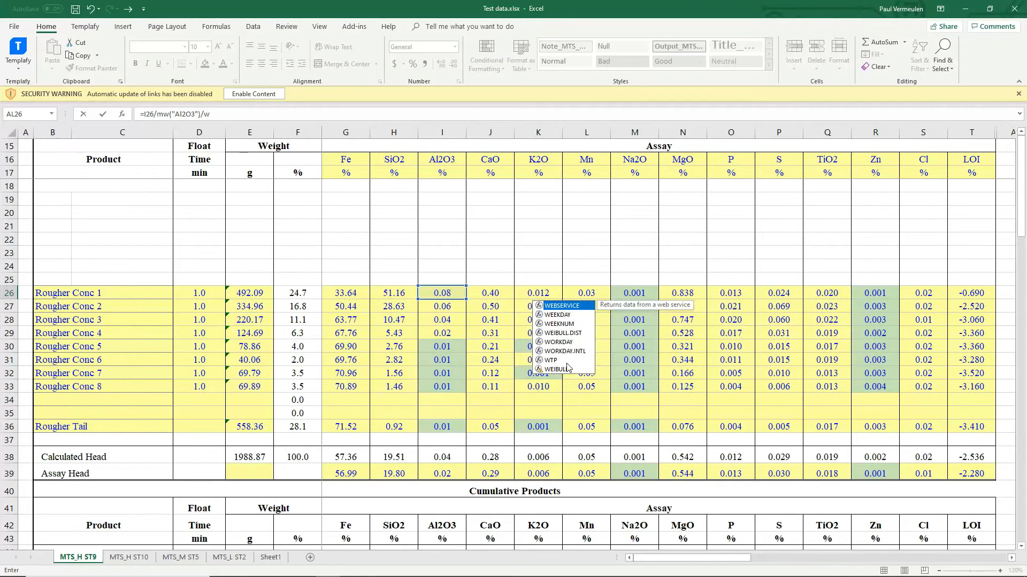
pyautogui.press('BackSpace')
pyautogui.write('2*mw')
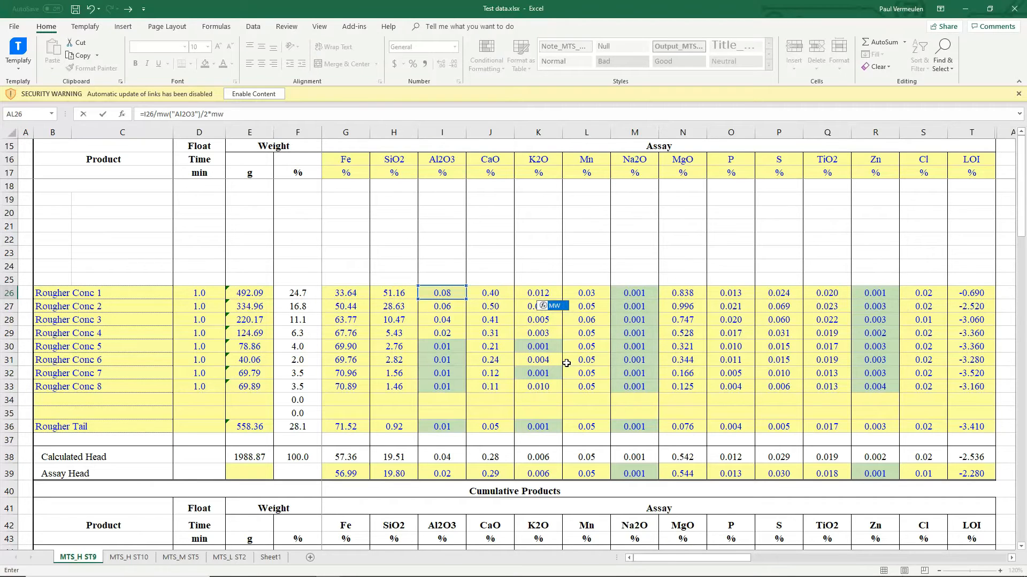
pyautogui.write('("Al')
pyautogui.hotkey('ctrl', 'Return')
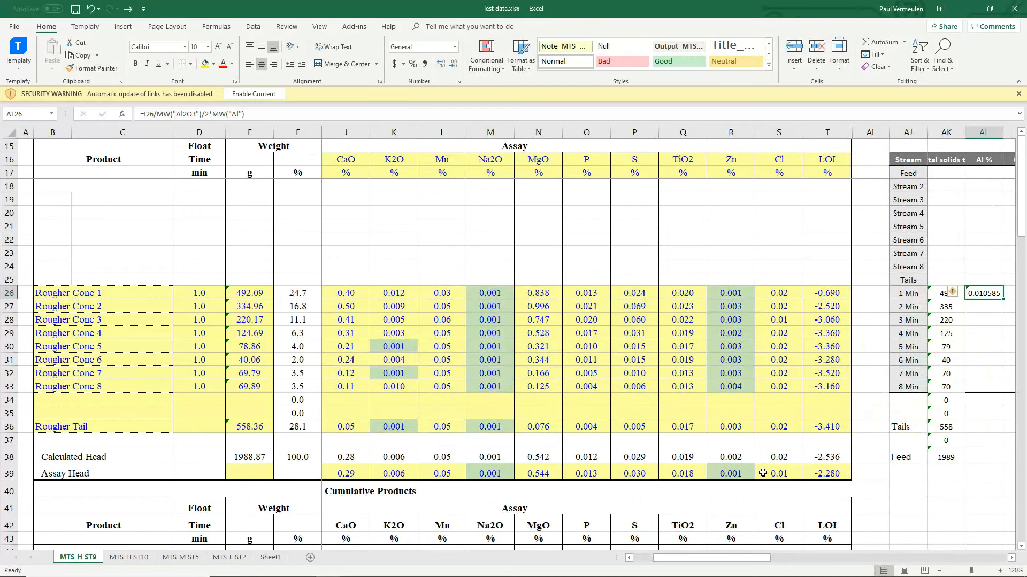
pyautogui.moveTo(730, 560); pyautogui.dragTo(791, 556)
pyautogui.moveTo(523, 301); pyautogui.dragTo(526, 463)
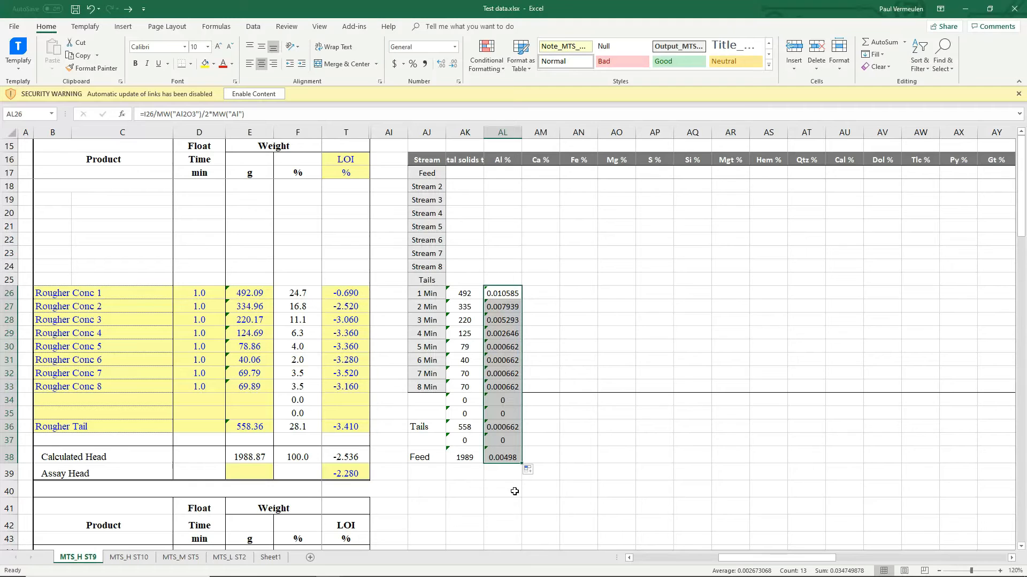
pyautogui.click(536, 293)
# Enter Ca % as =J26/mw("CaO")*mw("Ca") and Fe % as a reference to the Fe assay
pyautogui.write('=')
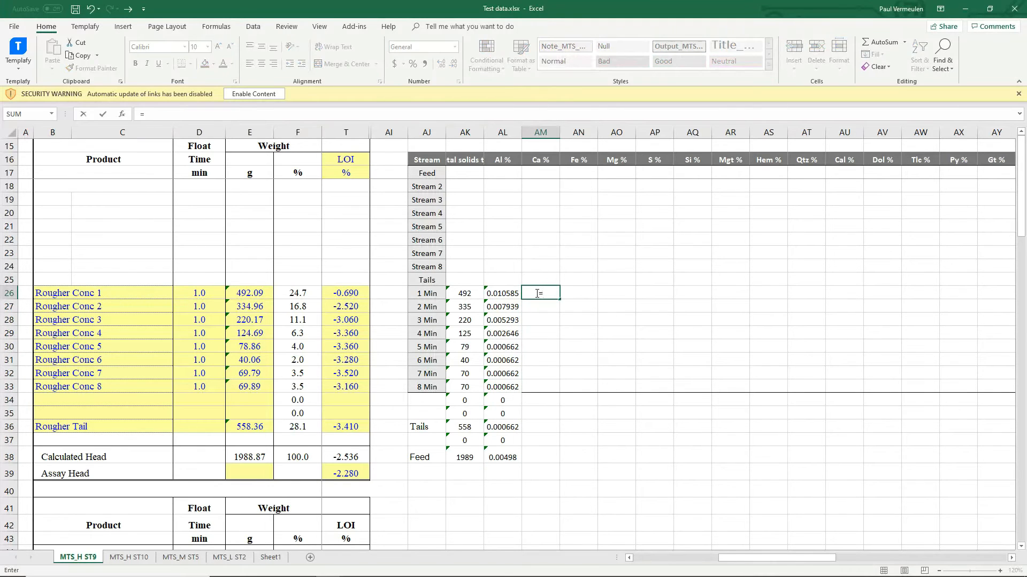
pyautogui.press('Left')
pyautogui.press('Left')
pyautogui.press('Left')
pyautogui.press('Left')
pyautogui.press('Left')
pyautogui.press('Left')
pyautogui.press('Left')
pyautogui.press('Left')
pyautogui.press('Left')
pyautogui.press('Left')
pyautogui.press('Left')
pyautogui.press('Left')
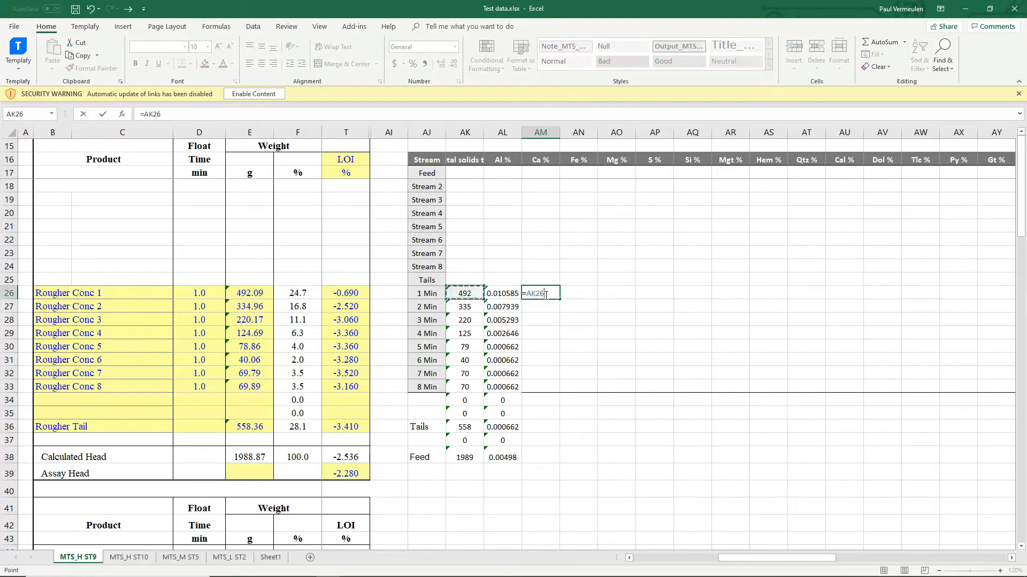
pyautogui.press('Left')
pyautogui.press('Left')
pyautogui.press('Left')
pyautogui.press('Left')
pyautogui.press('Left')
pyautogui.press('Left')
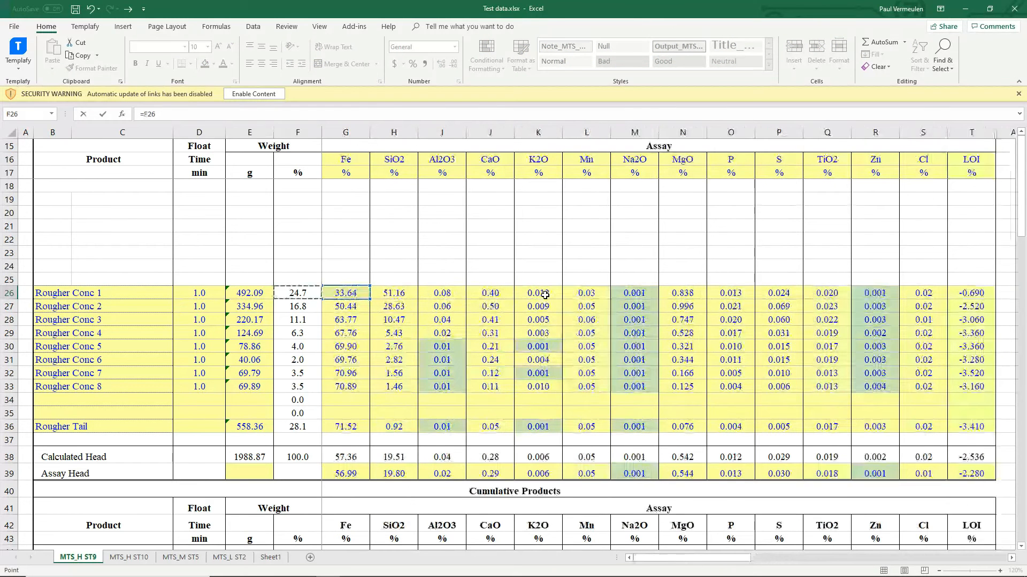
pyautogui.press('Right')
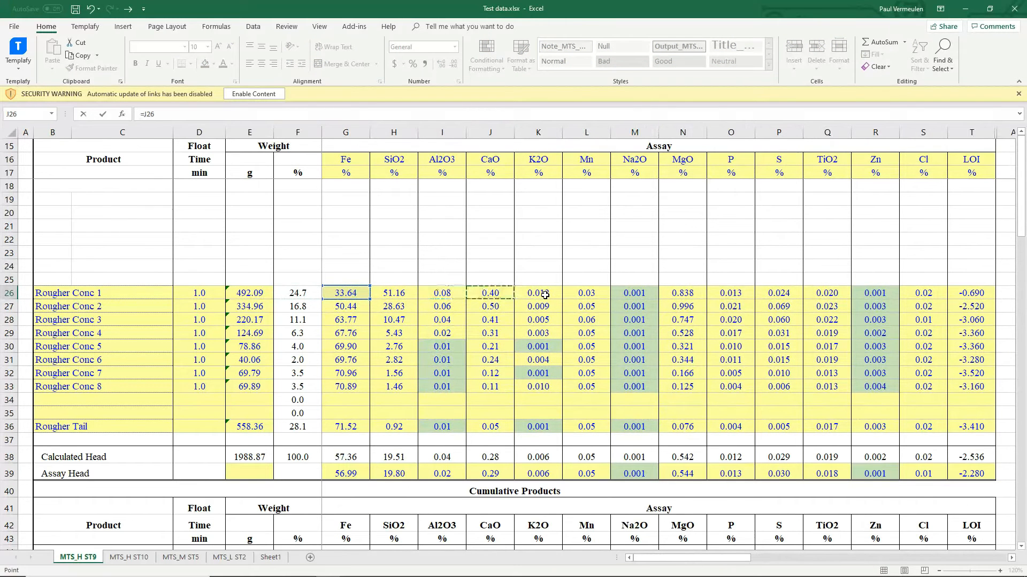
pyautogui.write('/mw("CaO")*mw(')
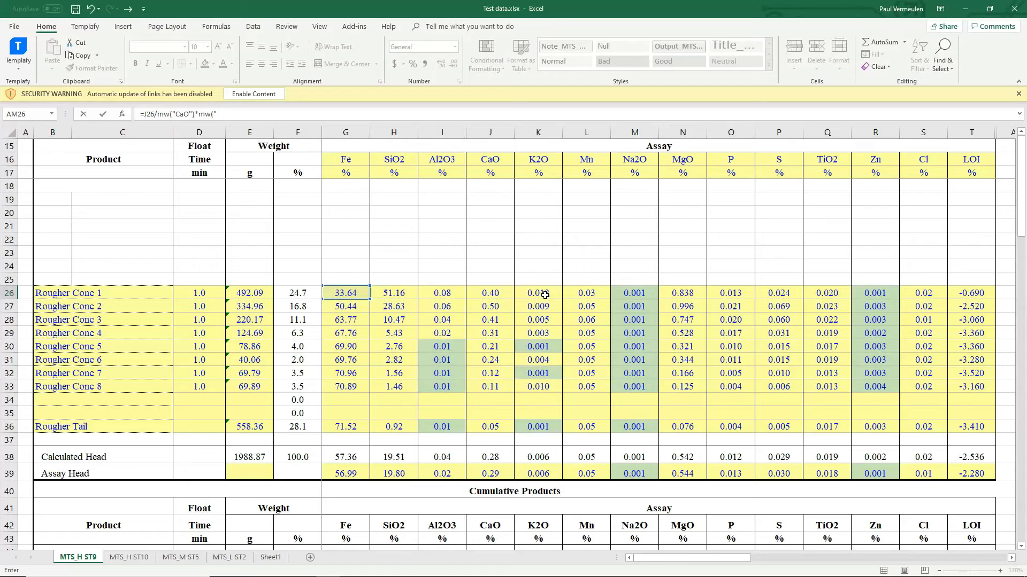
pyautogui.write('"Ca")')
pyautogui.hotkey('ctrl', 'Return')
pyautogui.press('Right')
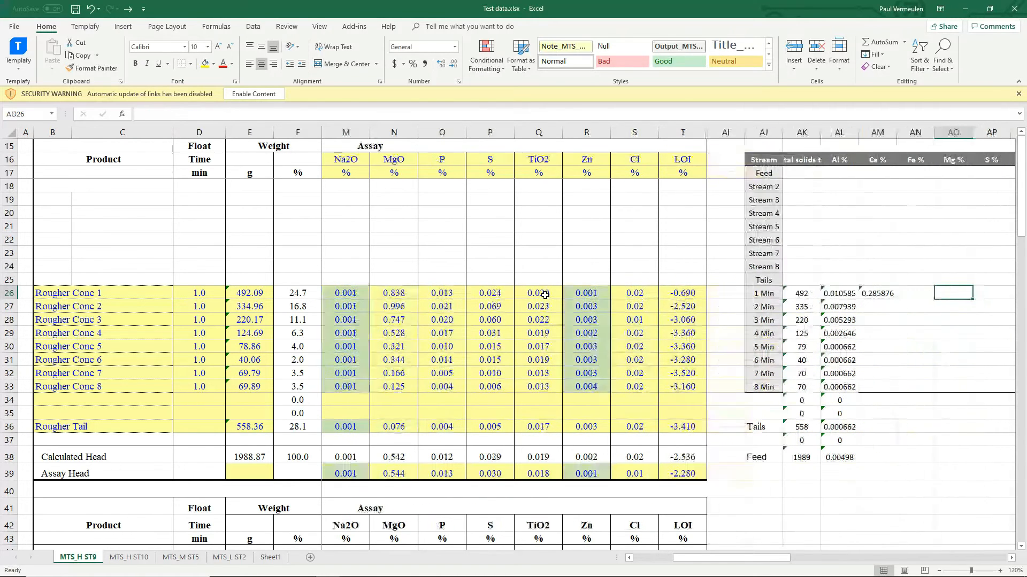
pyautogui.write('=')
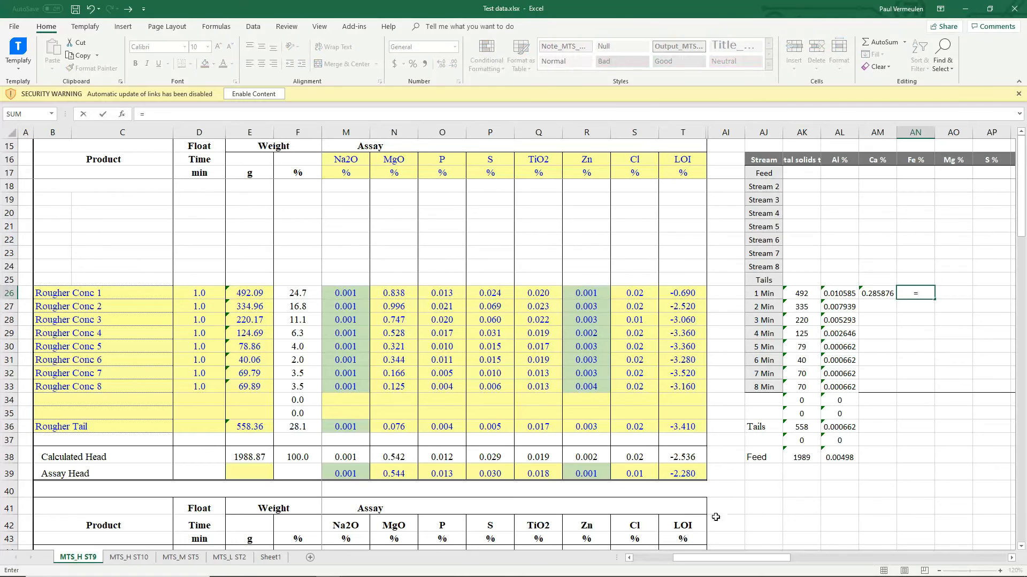
pyautogui.moveTo(711, 559); pyautogui.dragTo(655, 556)
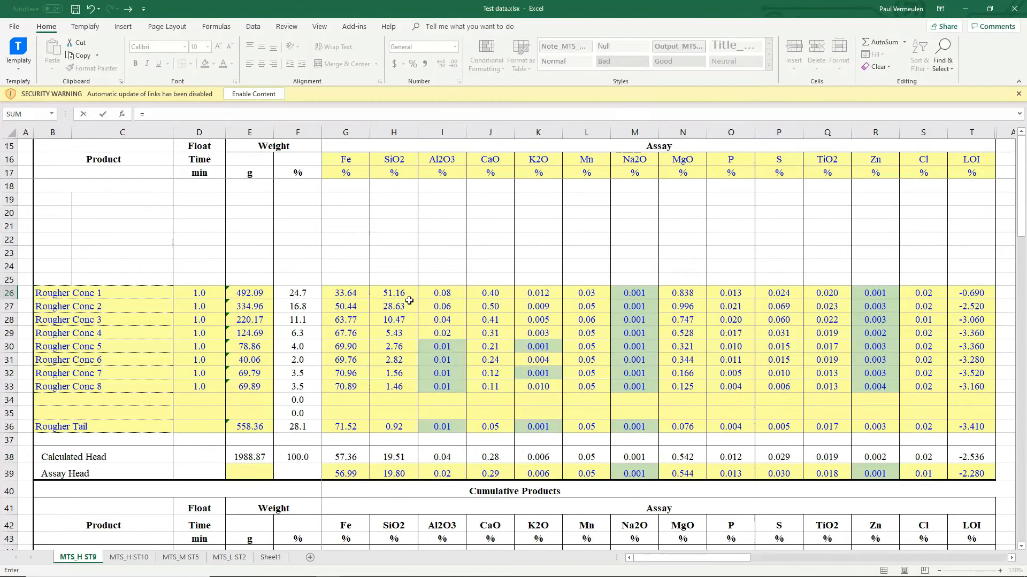
pyautogui.click(356, 290)
pyautogui.hotkey('ctrl', 'Return')
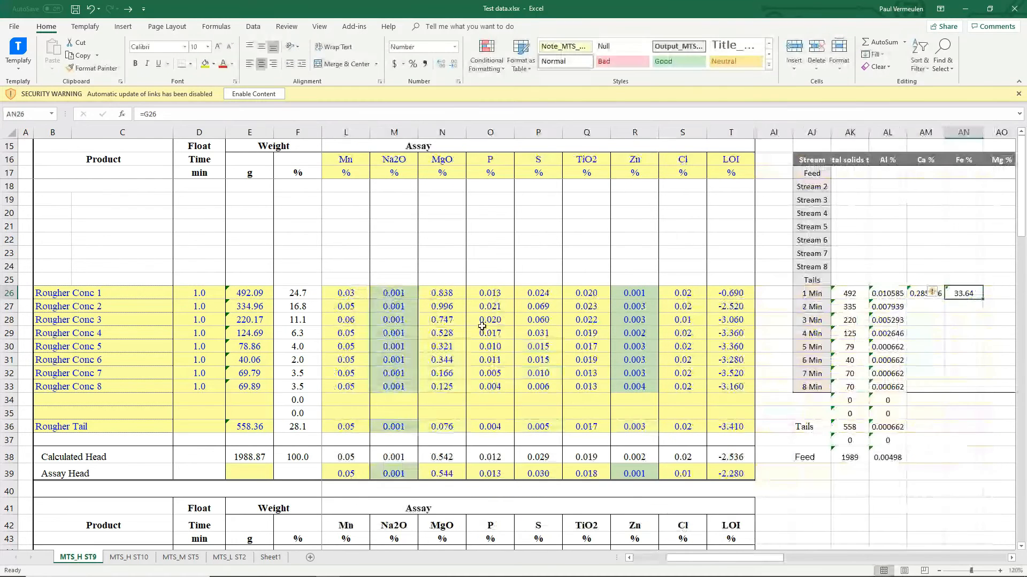
# Enter Mg % as =N26/mw("MgO")*mw("Mg"), accepting the correction, and S % as =P26
pyautogui.click(998, 299)
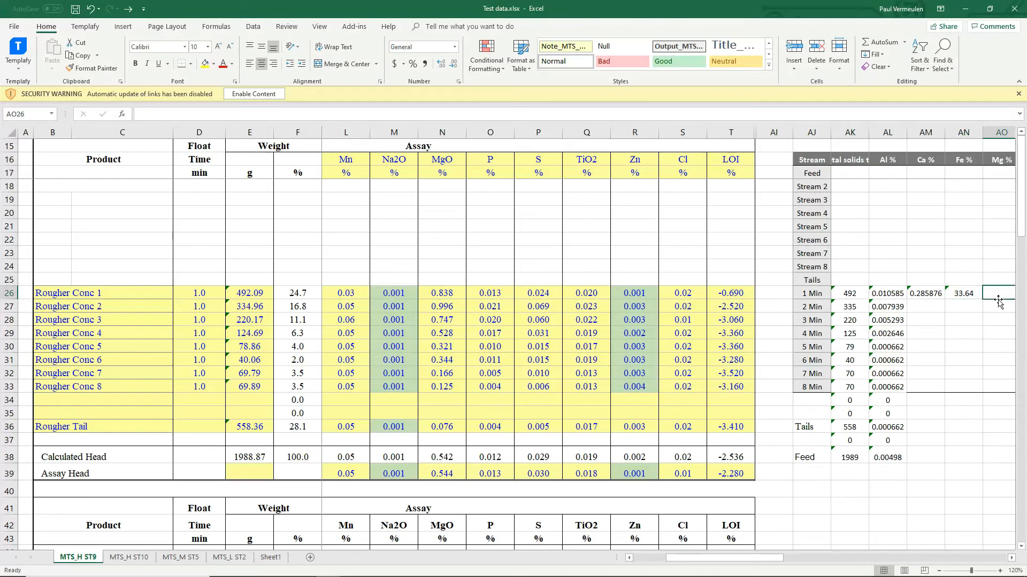
pyautogui.write('=')
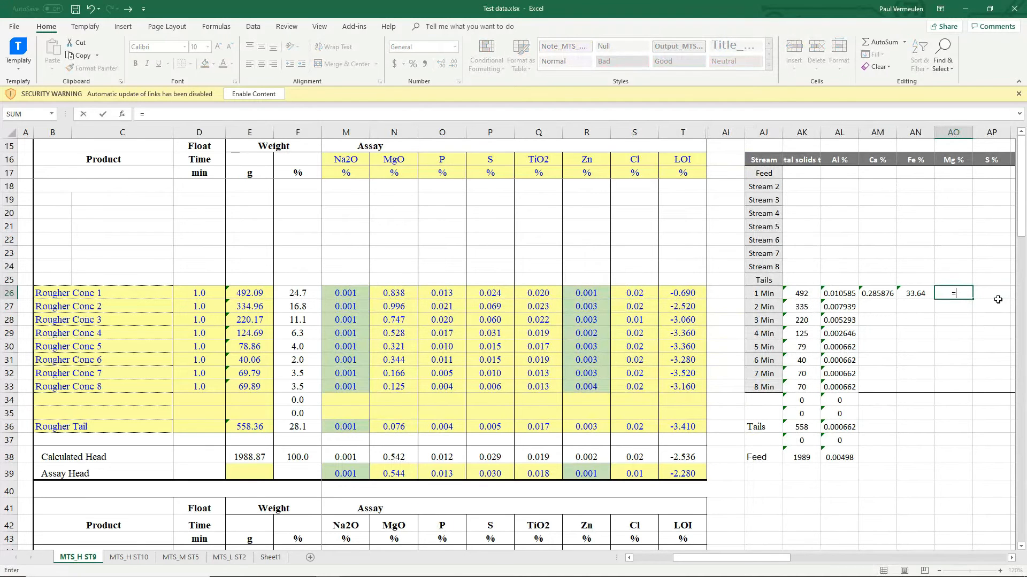
pyautogui.press('Left')
pyautogui.press('Left')
pyautogui.press('Left')
pyautogui.press('Left')
pyautogui.press('Left')
pyautogui.press('Left')
pyautogui.press('Left')
pyautogui.press('Left')
pyautogui.press('Left')
pyautogui.press('Left')
pyautogui.press('Left')
pyautogui.press('Left')
pyautogui.press('Left')
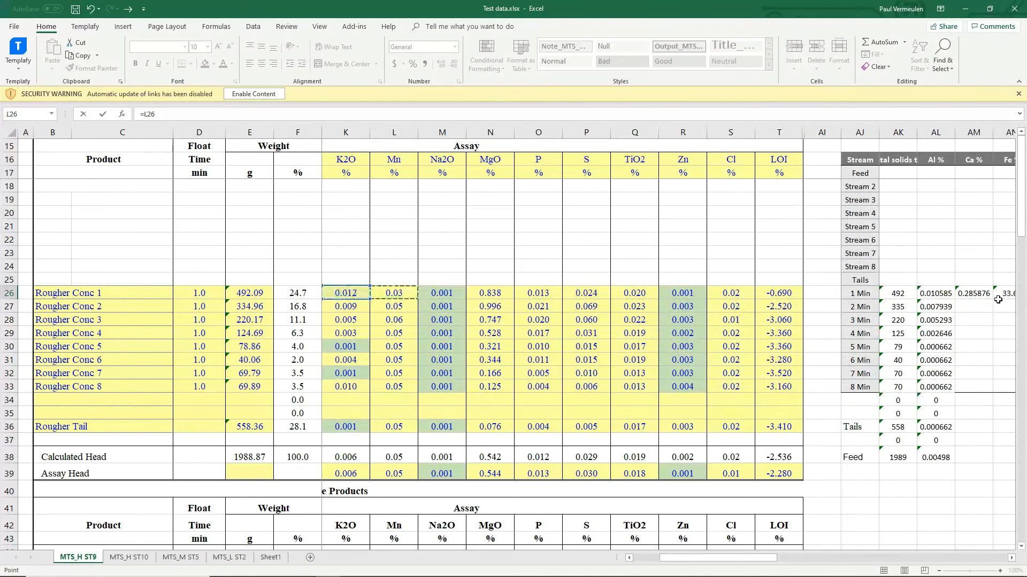
pyautogui.write('/mw("MgO')
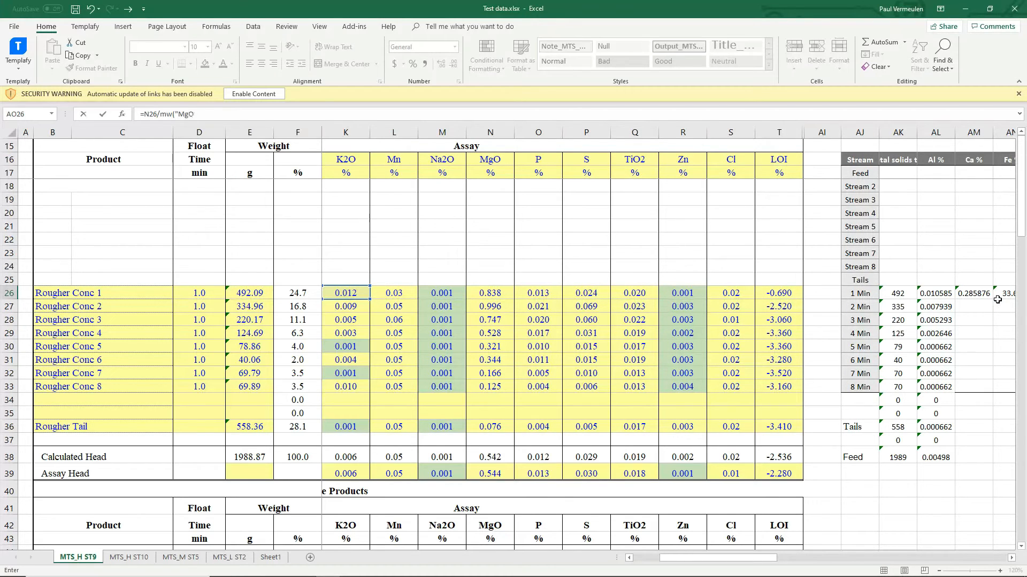
pyautogui.write('")*mw("M')
pyautogui.press('Return')
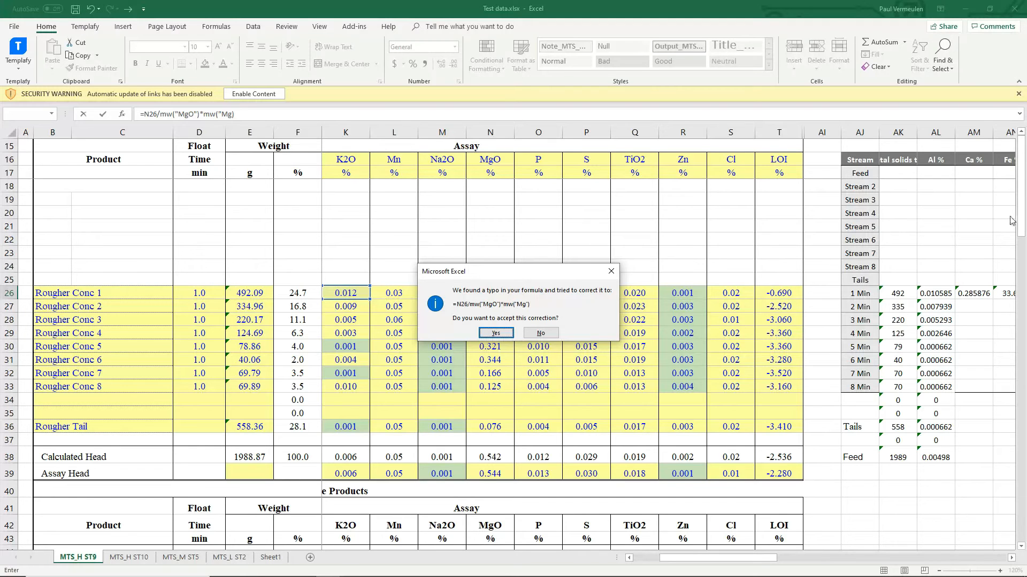
pyautogui.click(496, 333)
pyautogui.click(990, 298)
pyautogui.write('=')
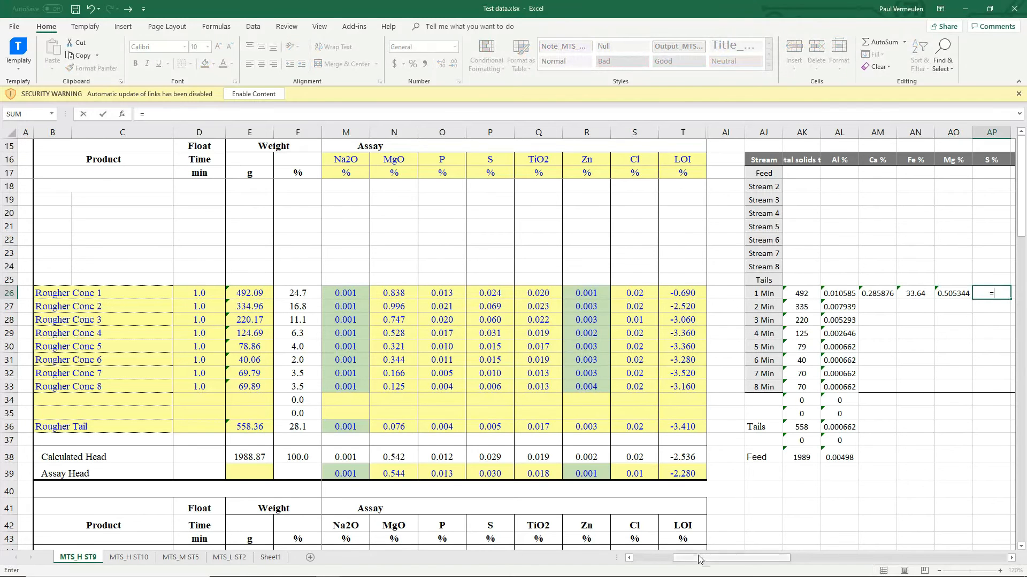
pyautogui.hscroll(-3, 728, 318)
pyautogui.click(774, 294)
pyautogui.press('Return')
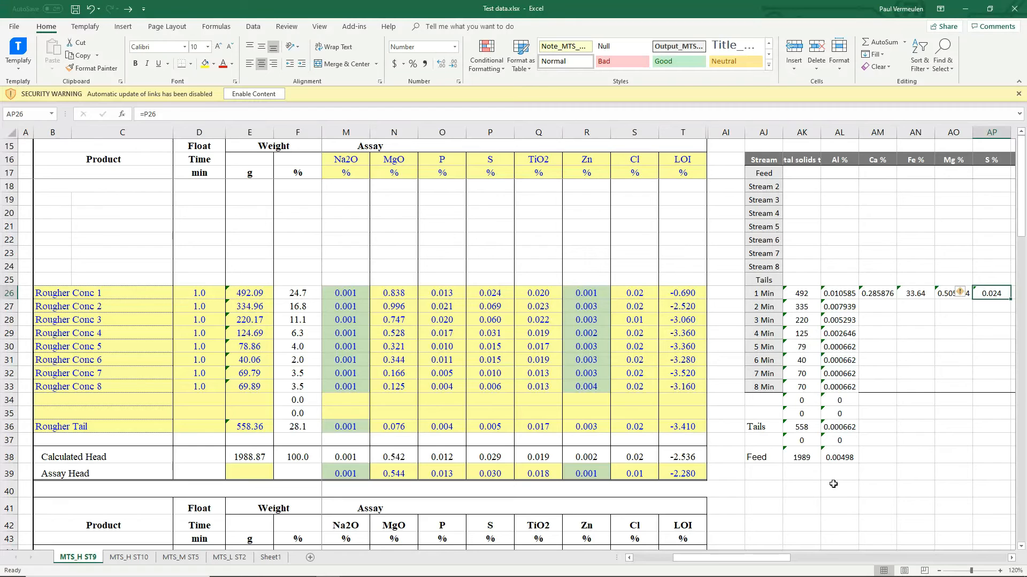
pyautogui.moveTo(799, 563); pyautogui.dragTo(822, 562)
# Enter Si % as =H26/mw("SiO2")*mw("Si") and fill the five element formulas down to row 38
pyautogui.click(749, 294)
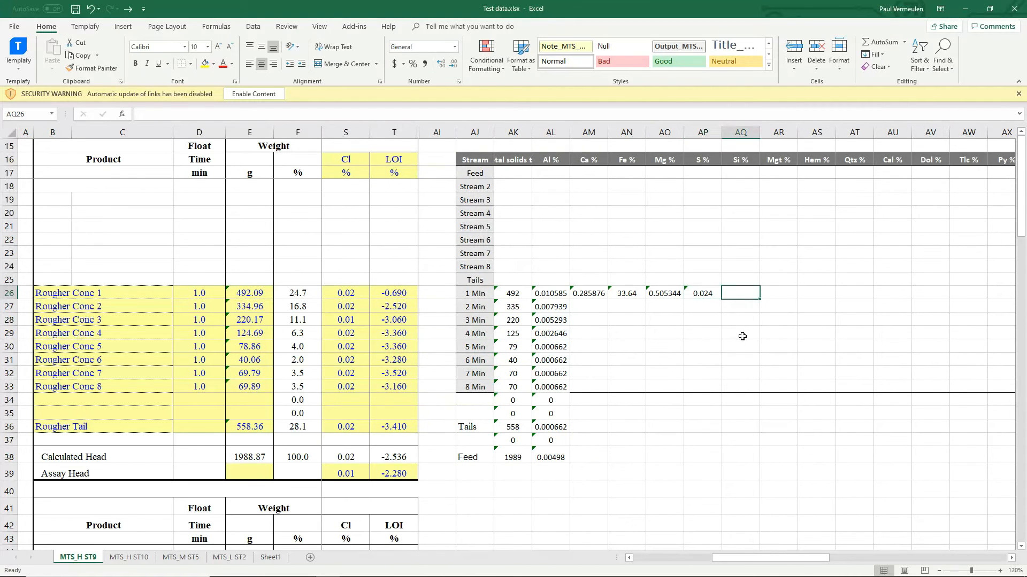
pyautogui.write('=')
pyautogui.press('Left')
pyautogui.press('Left')
pyautogui.press('Left')
pyautogui.press('Left')
pyautogui.press('Left')
pyautogui.press('Left')
pyautogui.press('Left')
pyautogui.press('Left')
pyautogui.press('Left')
pyautogui.press('Left')
pyautogui.press('Left')
pyautogui.press('Left')
pyautogui.press('Left')
pyautogui.press('Left')
pyautogui.press('Left')
pyautogui.press('Left')
pyautogui.press('Left')
pyautogui.press('Left')
pyautogui.press('Left')
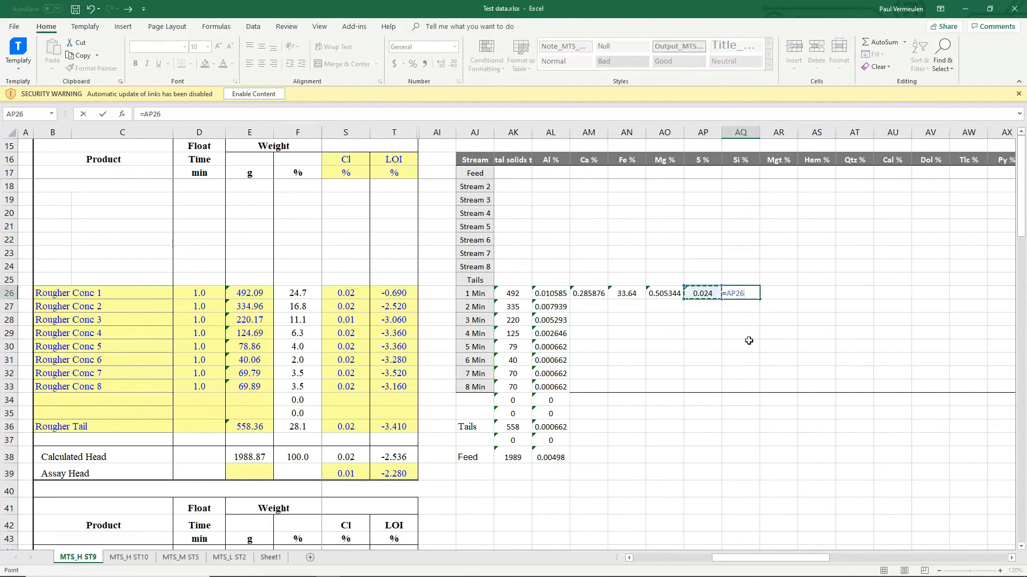
pyautogui.press('Left')
pyautogui.press('Left')
pyautogui.press('Left')
pyautogui.press('Left')
pyautogui.press('Left')
pyautogui.press('Left')
pyautogui.press('Left')
pyautogui.press('Left')
pyautogui.press('Left')
pyautogui.press('Right')
pyautogui.press('Right')
pyautogui.press('Right')
pyautogui.press('Right')
pyautogui.press('Right')
pyautogui.press('Right')
pyautogui.press('Right')
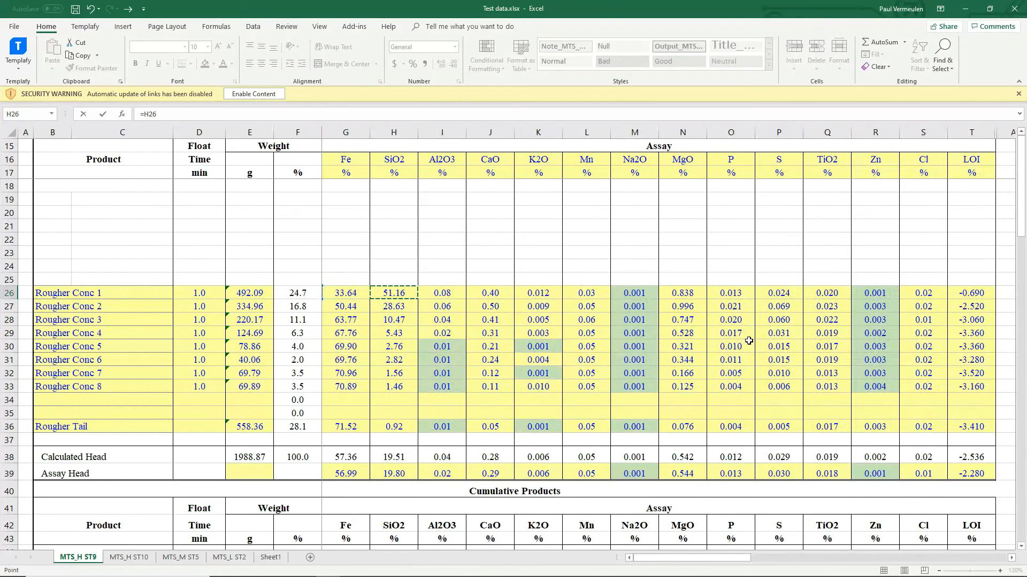
pyautogui.write('/mw("SiO2")*mw("Si")')
pyautogui.hotkey('ctrl', 'Return')
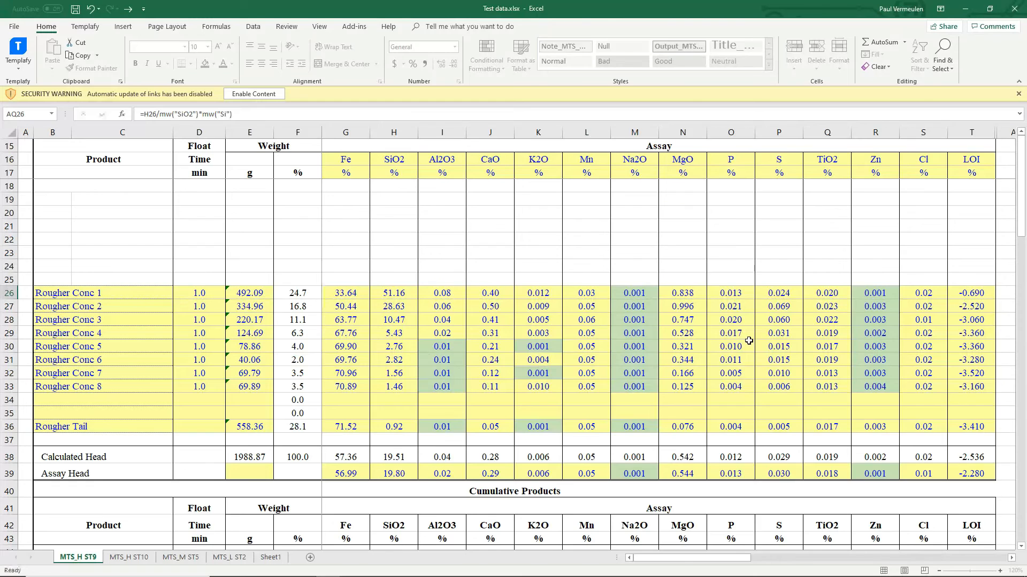
pyautogui.moveTo(772, 560); pyautogui.dragTo(832, 557)
pyautogui.moveTo(506, 298); pyautogui.dragTo(664, 462)
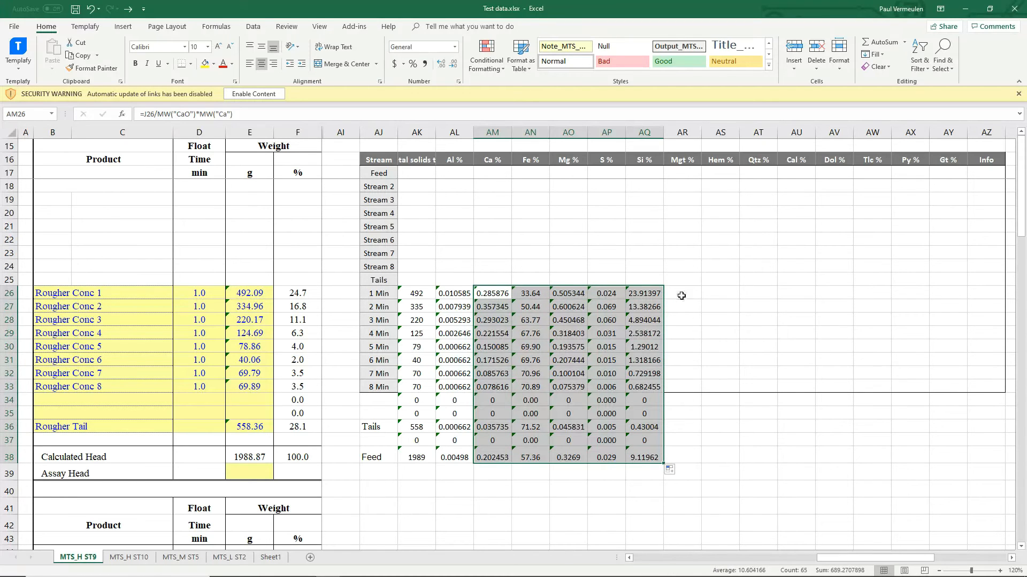
pyautogui.click(709, 356)
# Move the Tails results up to row 25 and the Feed results up to row 17
pyautogui.moveTo(419, 427); pyautogui.dragTo(644, 427)
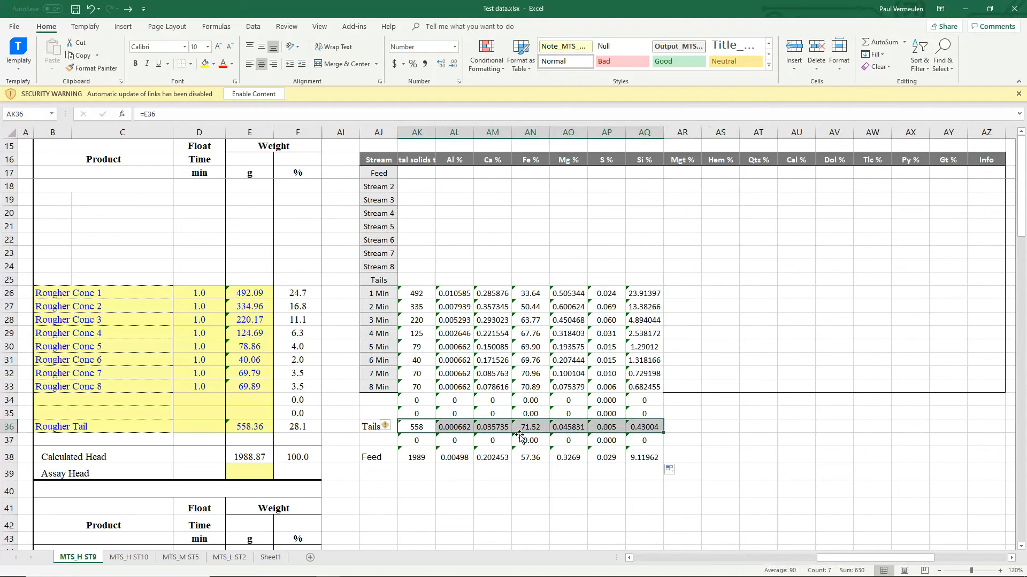
pyautogui.moveTo(519, 435); pyautogui.dragTo(524, 284)
pyautogui.moveTo(419, 458); pyautogui.dragTo(642, 455)
pyautogui.moveTo(562, 449); pyautogui.dragTo(560, 178)
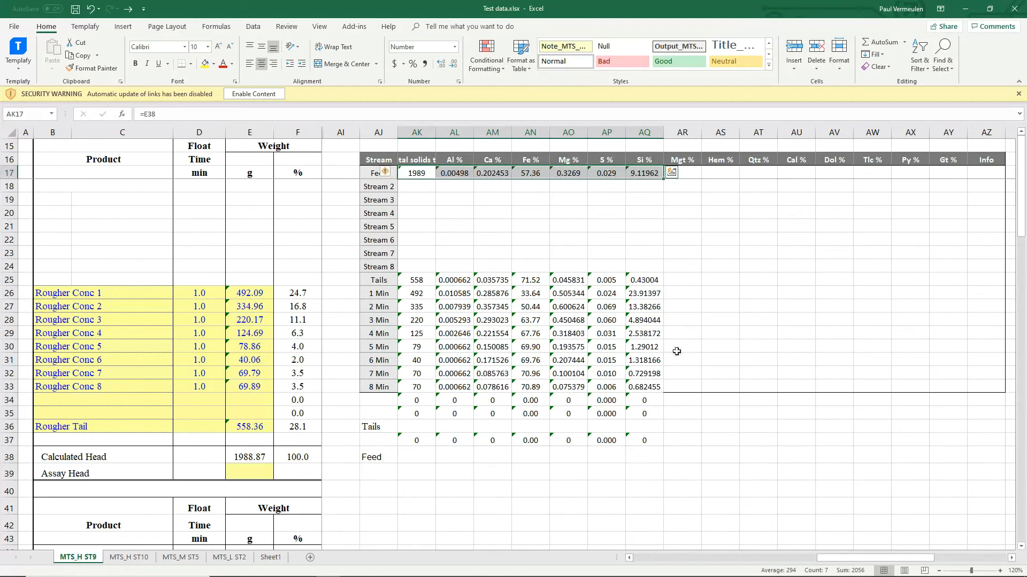
pyautogui.click(713, 371)
# Copy the stream values AK17:AQ33, Feed to 8 Min, and return to HSC Mass Balance
pyautogui.moveTo(382, 160); pyautogui.dragTo(648, 386)
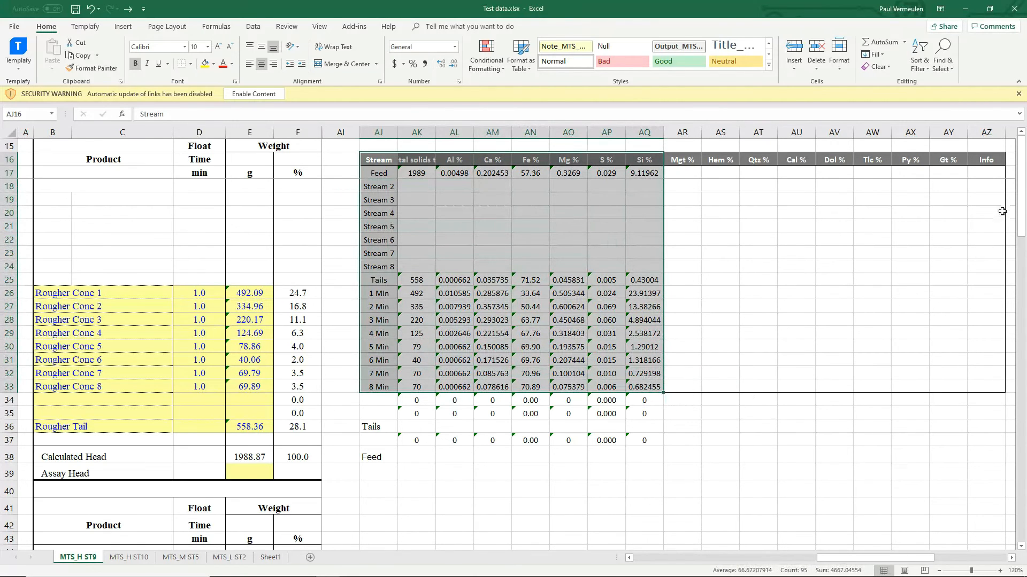
pyautogui.moveTo(987, 160); pyautogui.dragTo(372, 390)
pyautogui.moveTo(421, 173); pyautogui.dragTo(647, 387)
pyautogui.rightClick(647, 386)
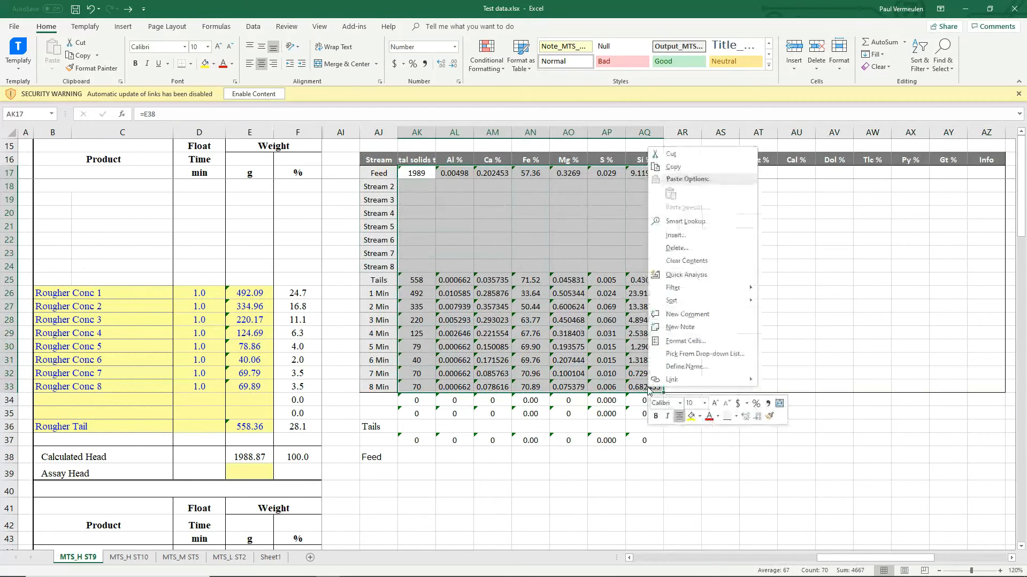
pyautogui.click(673, 167)
pyautogui.moveTo(461, 574)
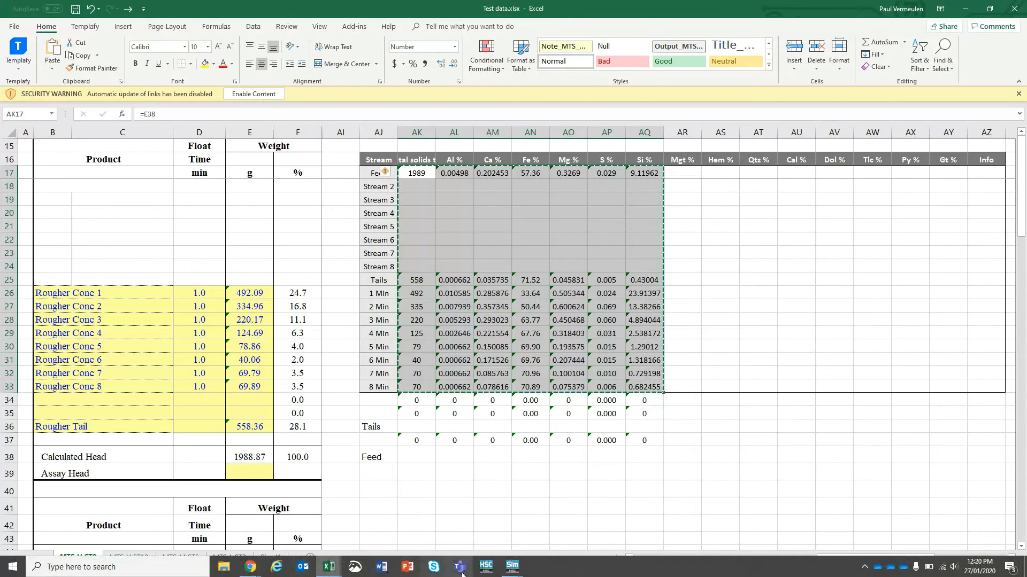
pyautogui.moveTo(512, 566)
pyautogui.click(559, 539)
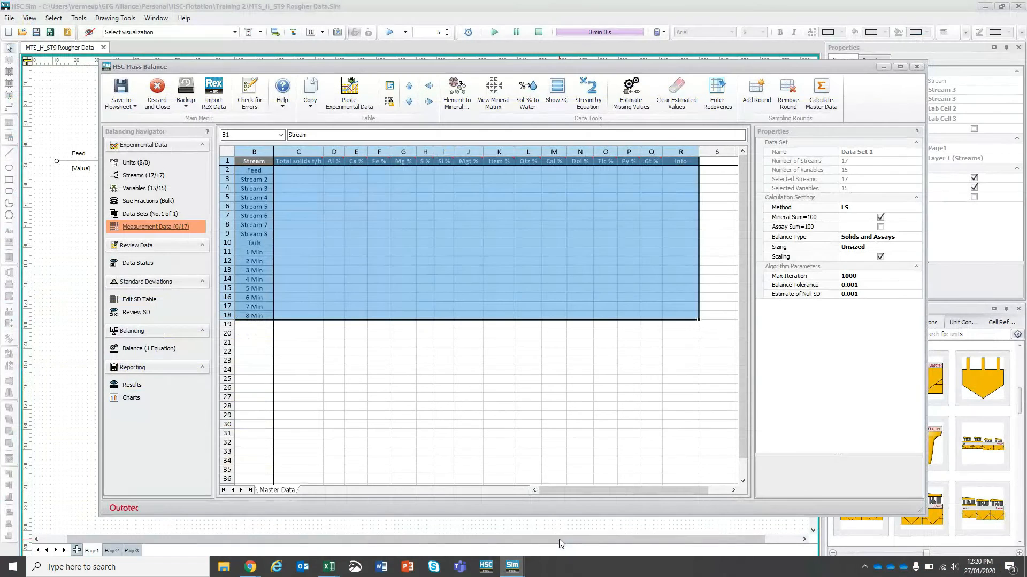
# Paste the copied solids and Al–Si percentages into Measurement Data starting at cell C2
pyautogui.click(308, 172)
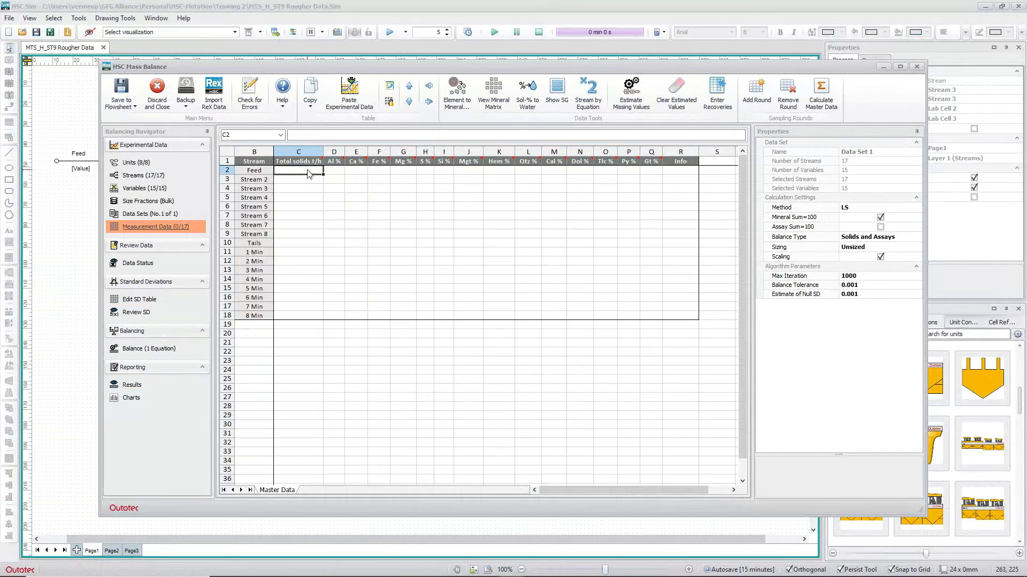
pyautogui.rightClick(309, 173)
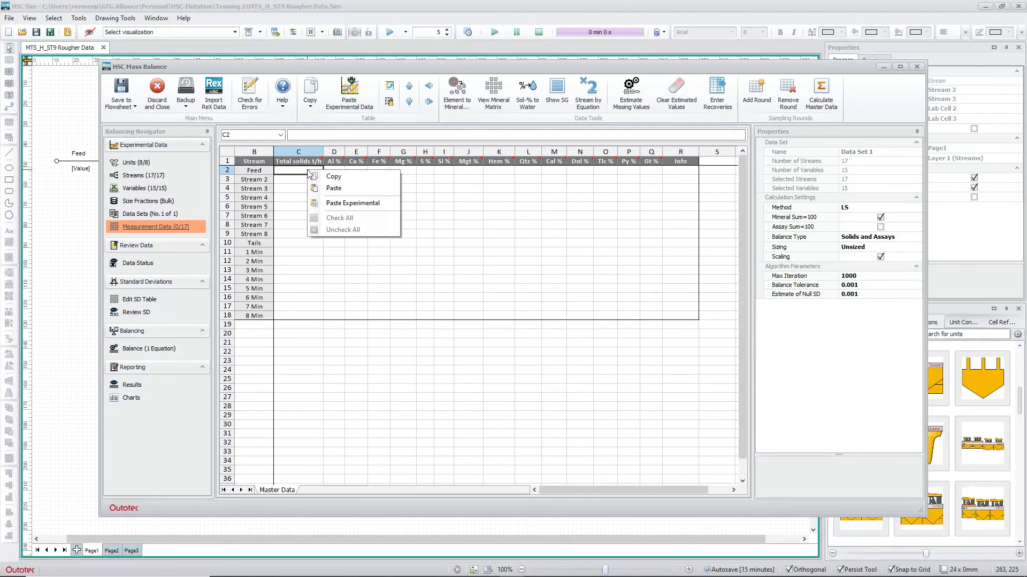
pyautogui.click(343, 190)
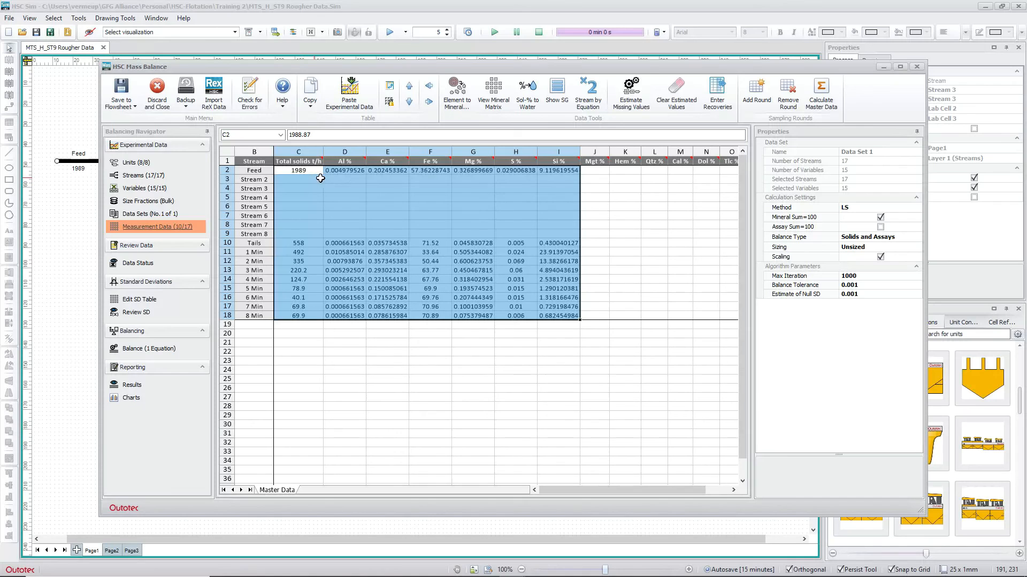
pyautogui.click(555, 178)
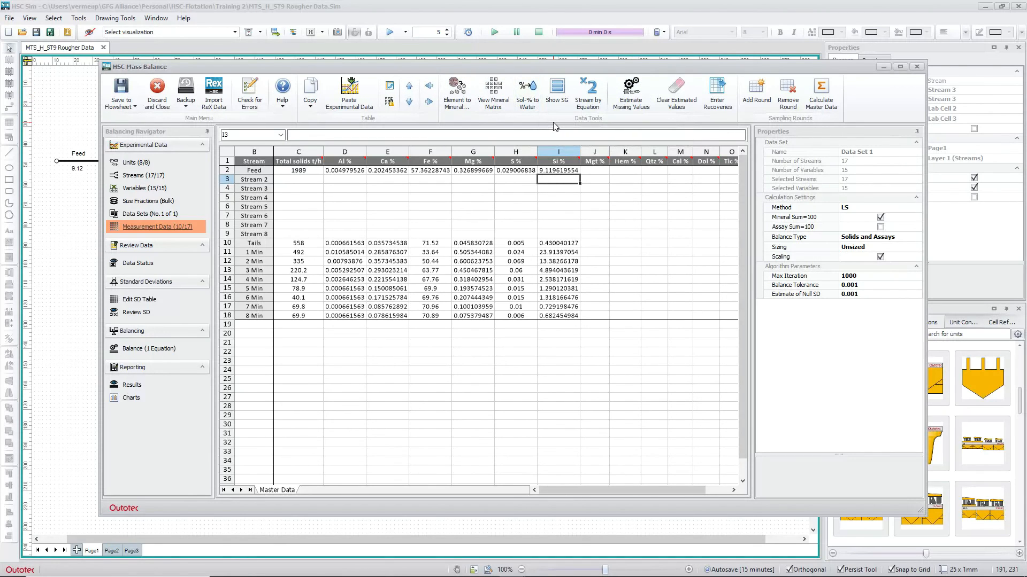
pyautogui.click(629, 97)
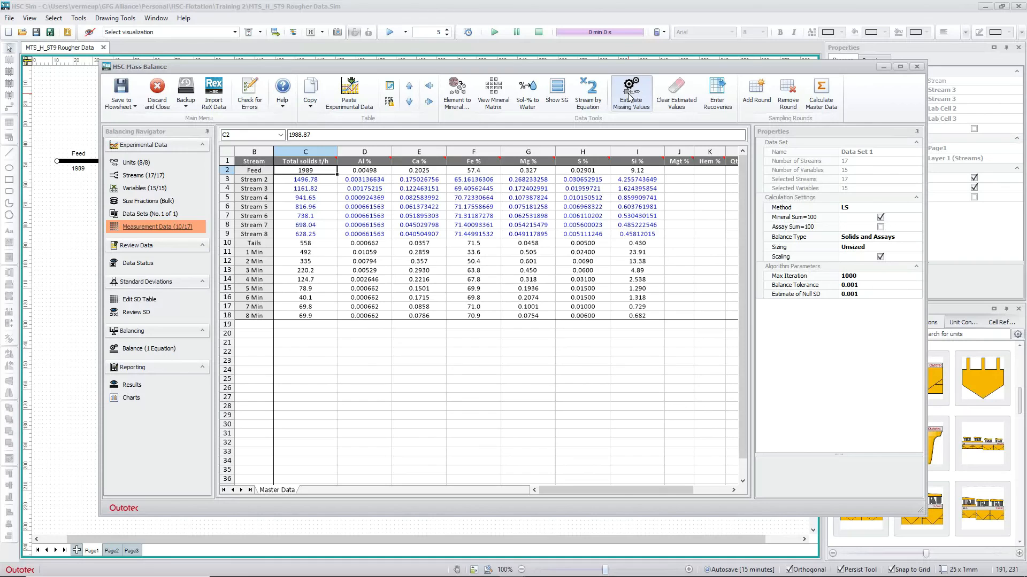
pyautogui.click(678, 104)
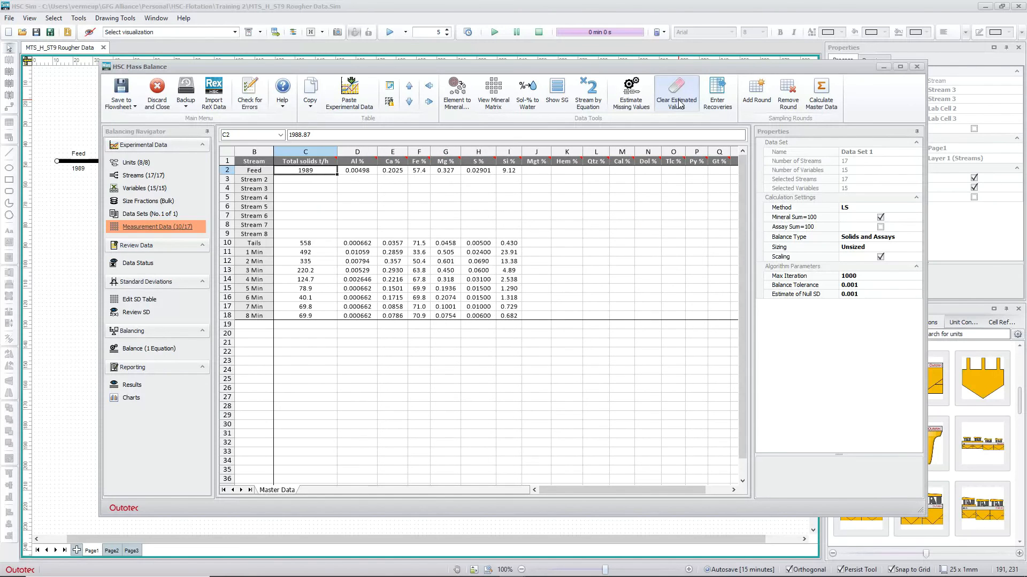
pyautogui.click(629, 104)
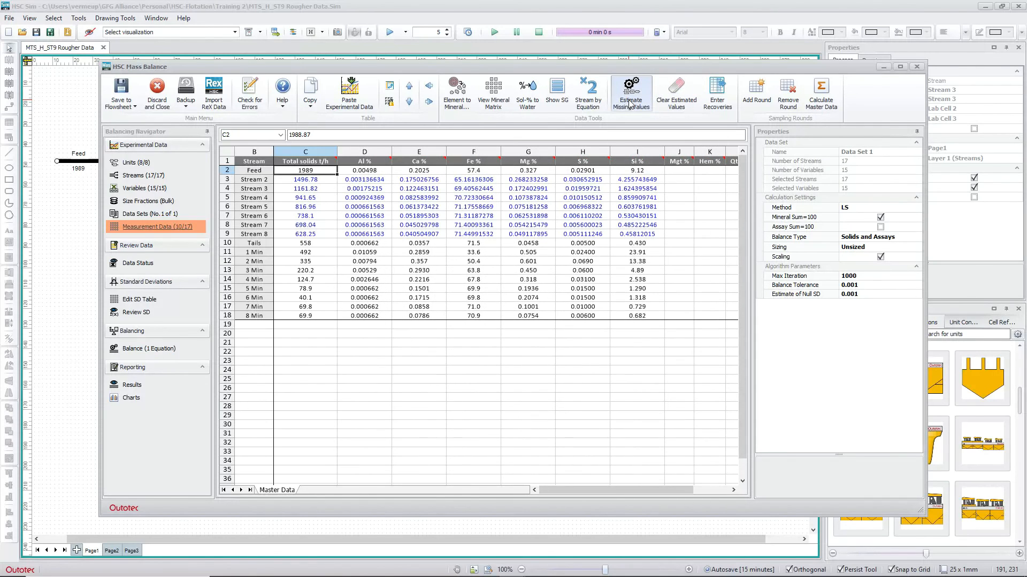
pyautogui.click(673, 98)
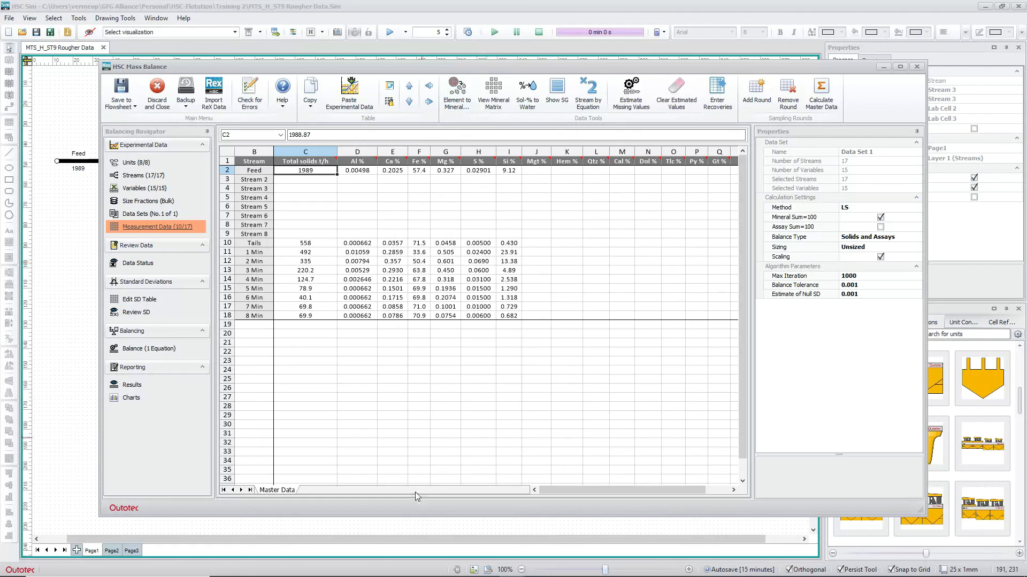
pyautogui.moveTo(351, 574)
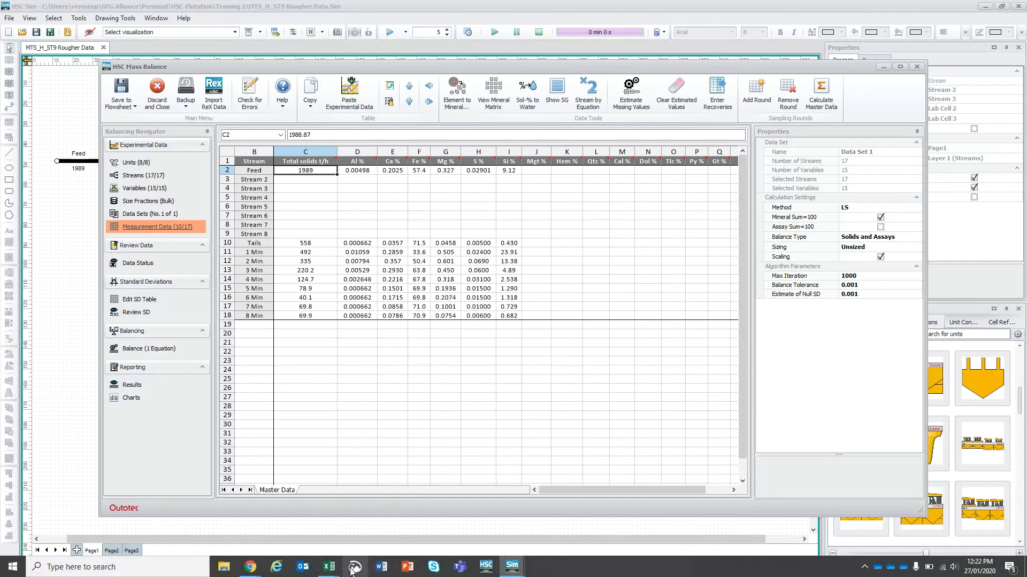